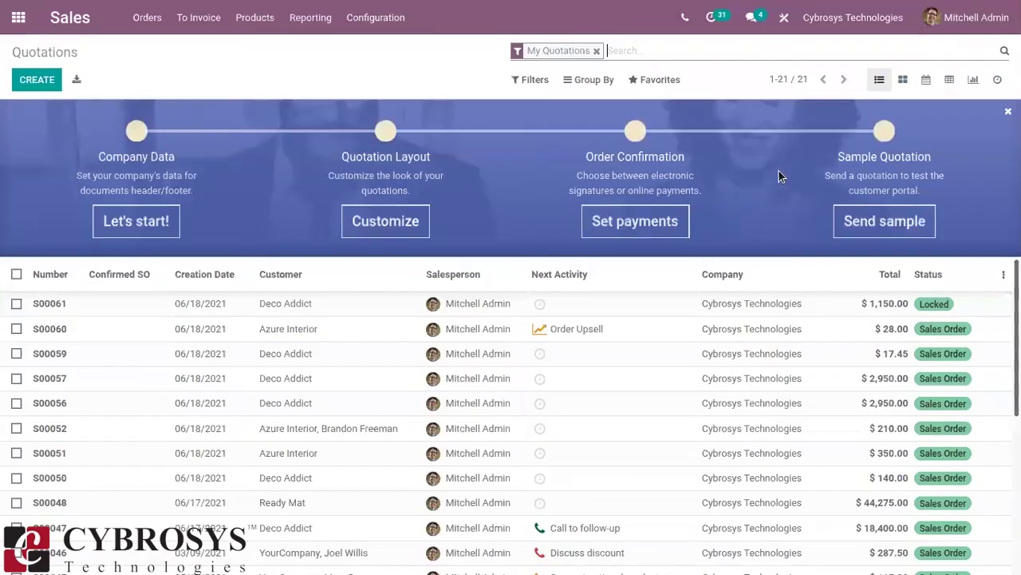
- Open the Sales settings and check that Coupons & Promotions is enabled under Pricing
left_click(355, 17)
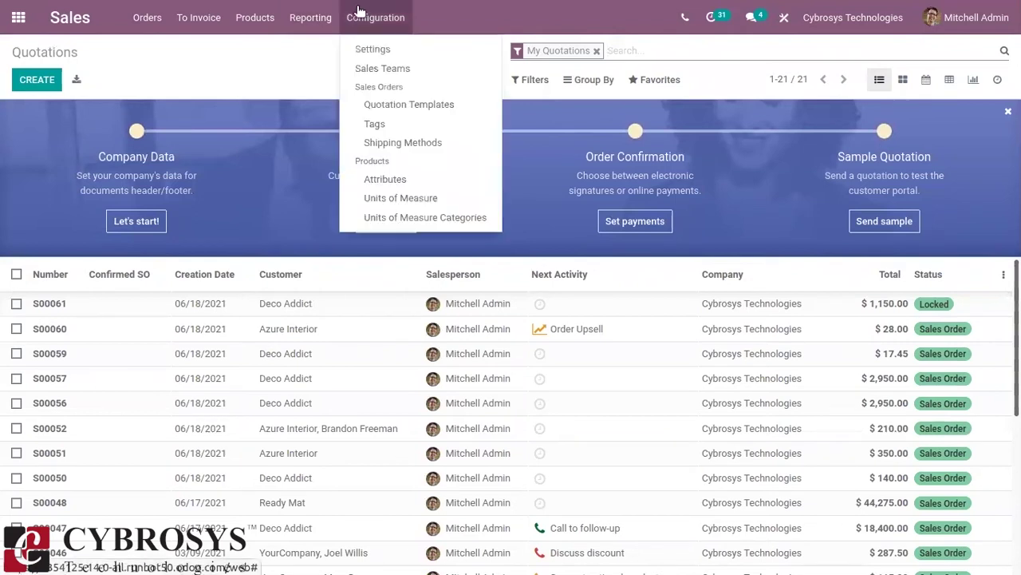
left_click(359, 46)
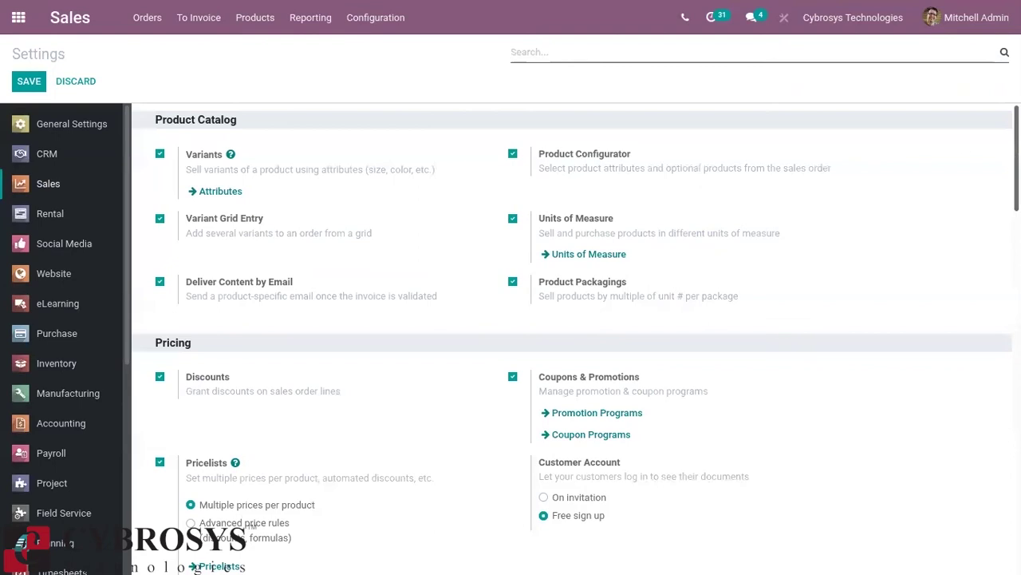
scroll(397, 274, "down", 3)
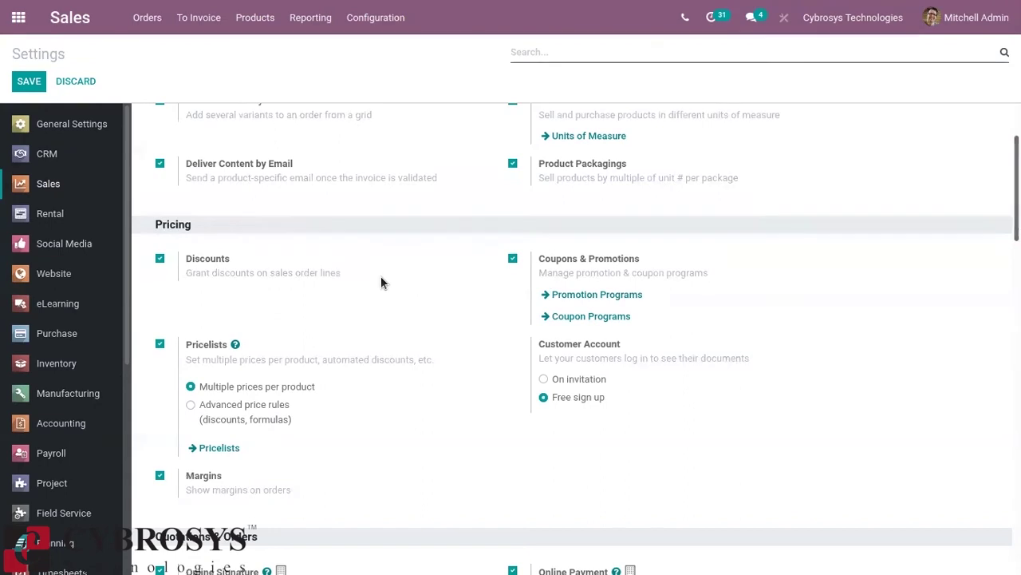
mouse_move(380, 279)
mouse_move(584, 297)
- Open the list of promotion programs and start a new promotion program
left_click(248, 22)
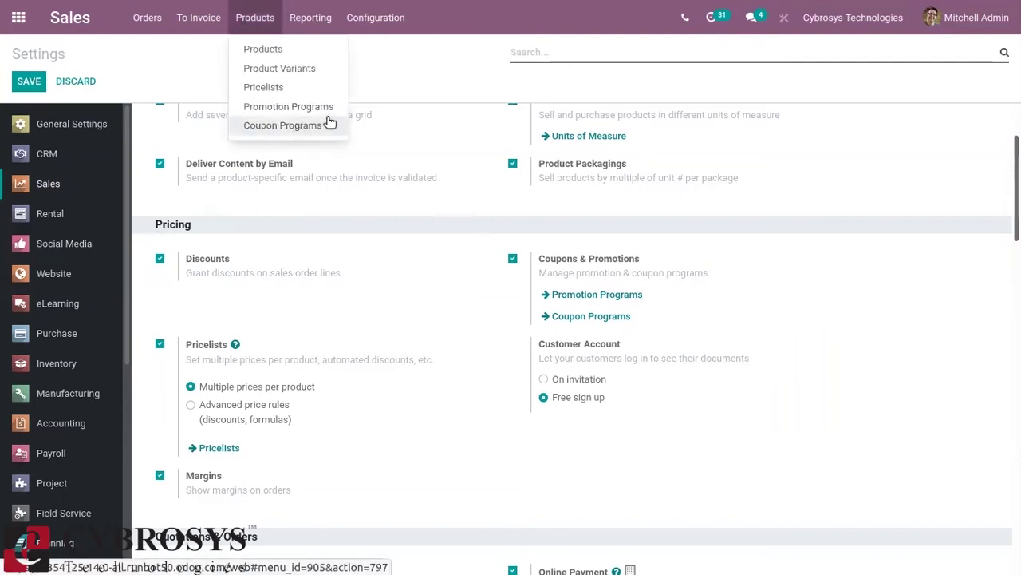
left_click(304, 106)
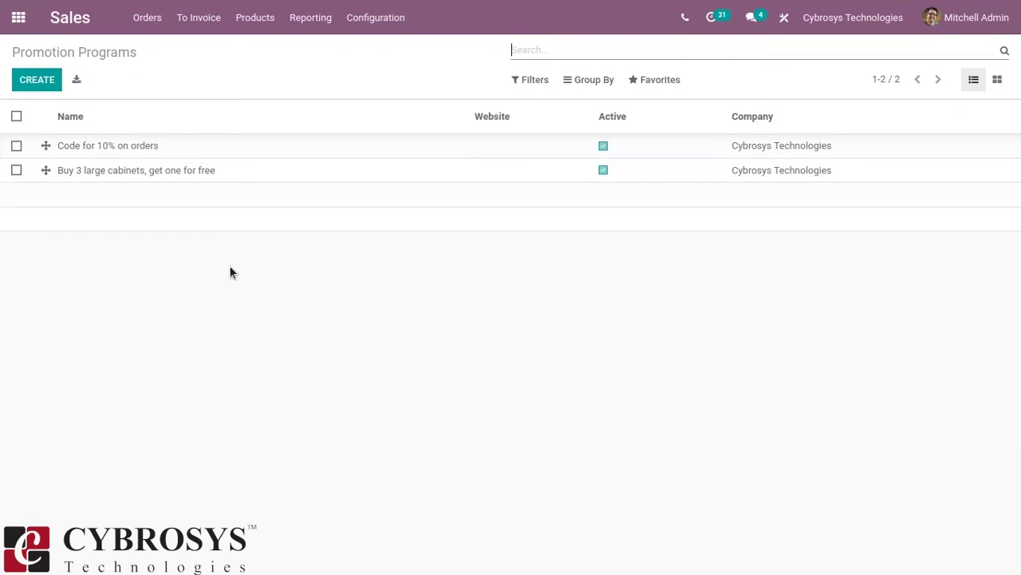
left_click(38, 81)
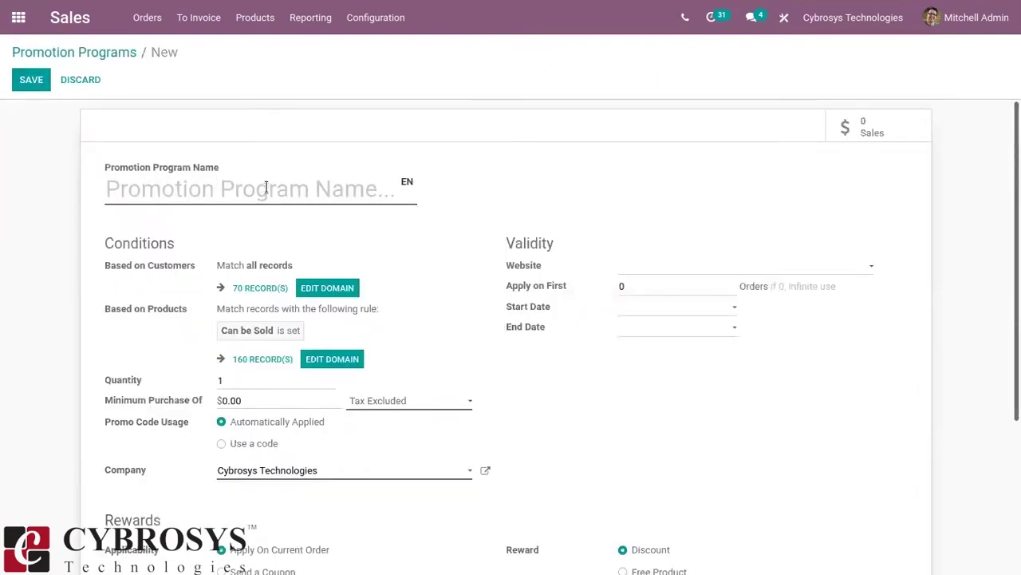
- Name the promotion program "Buy 2 Office Chair Get one LED Lamp Free"
type("B")
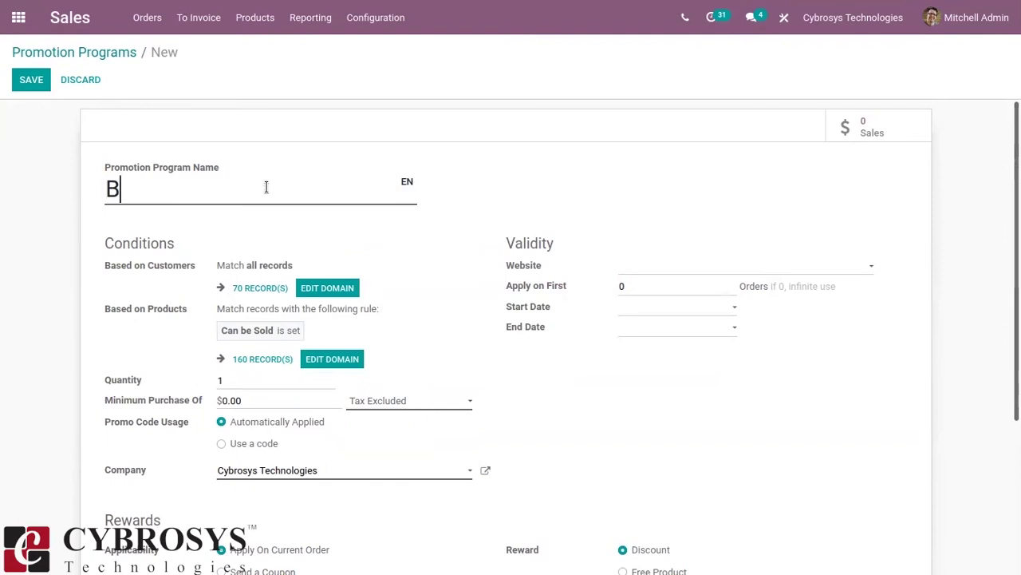
type("uy 2 Offi")
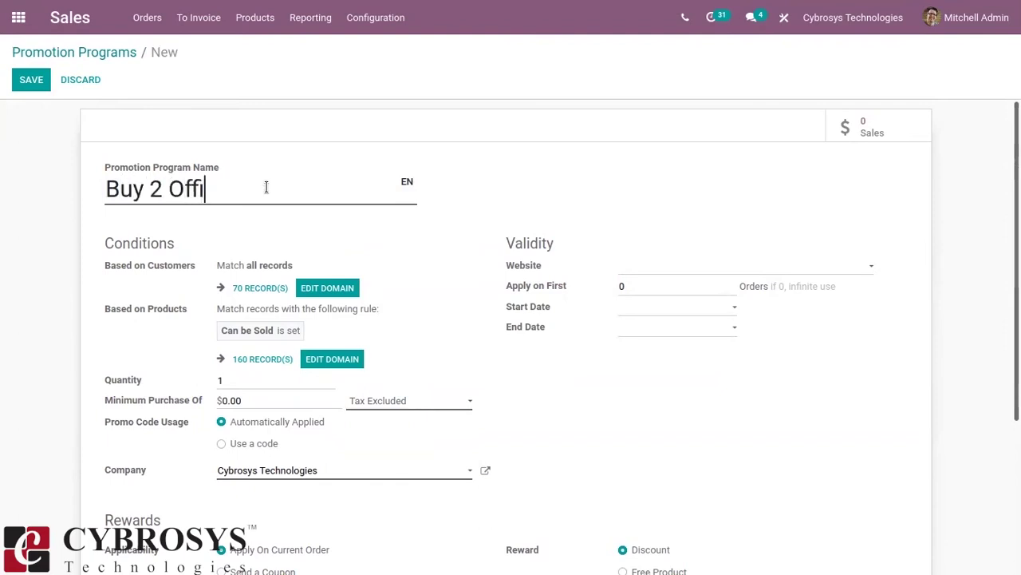
type("ce Chair Ge")
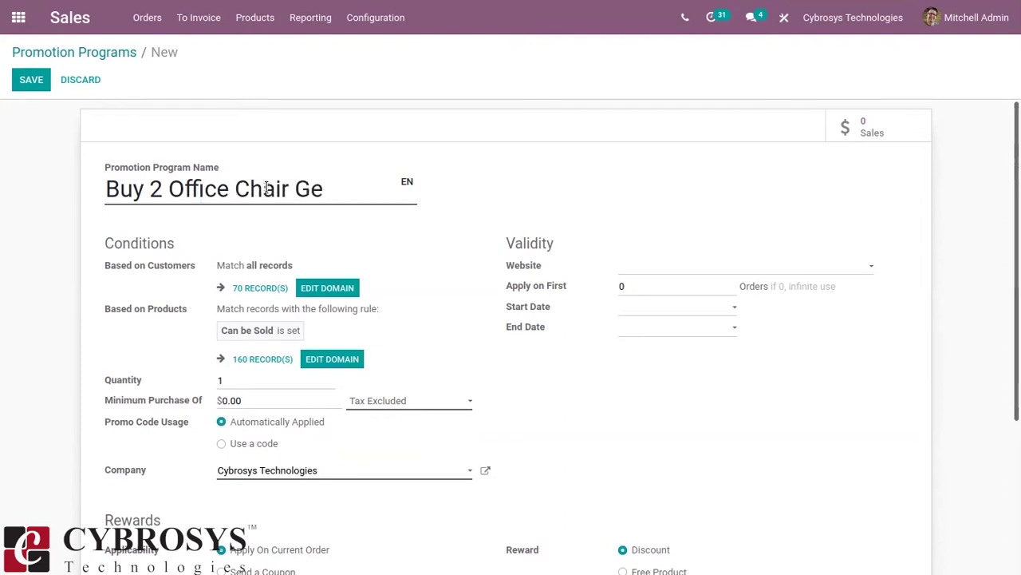
type("t one La")
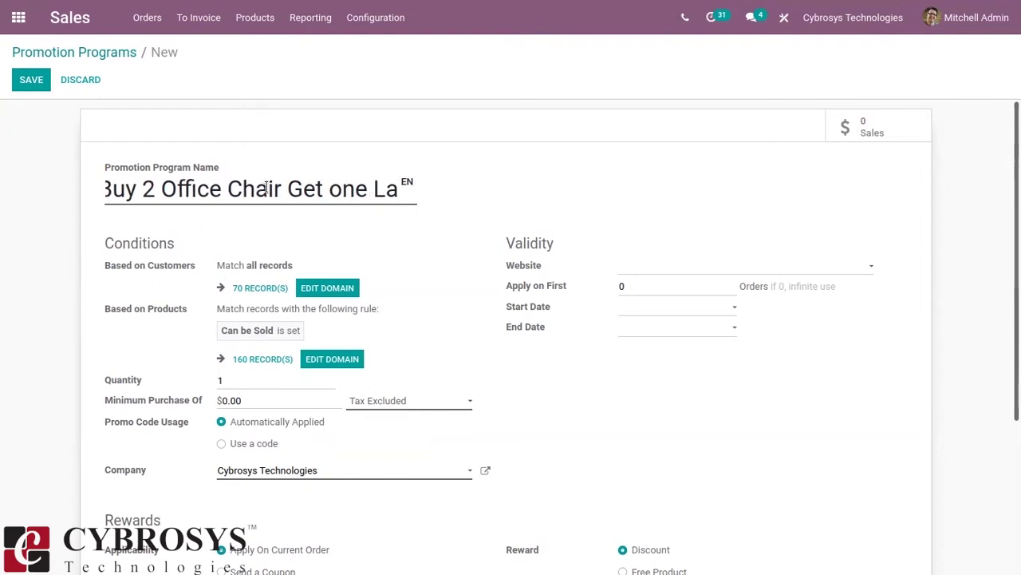
type("mp Free")
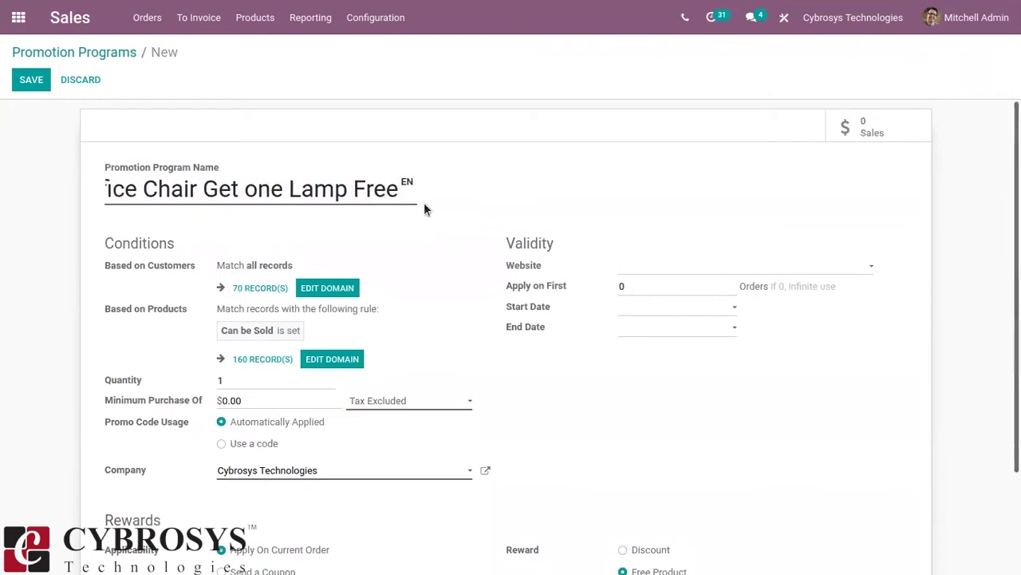
left_click(290, 189)
type("LED L")
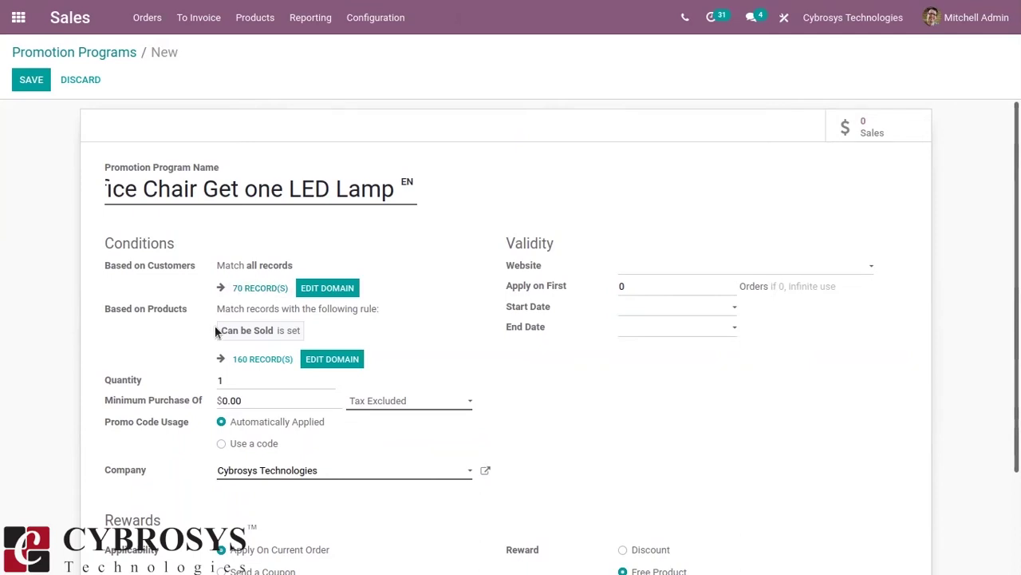
- View the customer records that match the program's customer condition and close the list
left_click(263, 288)
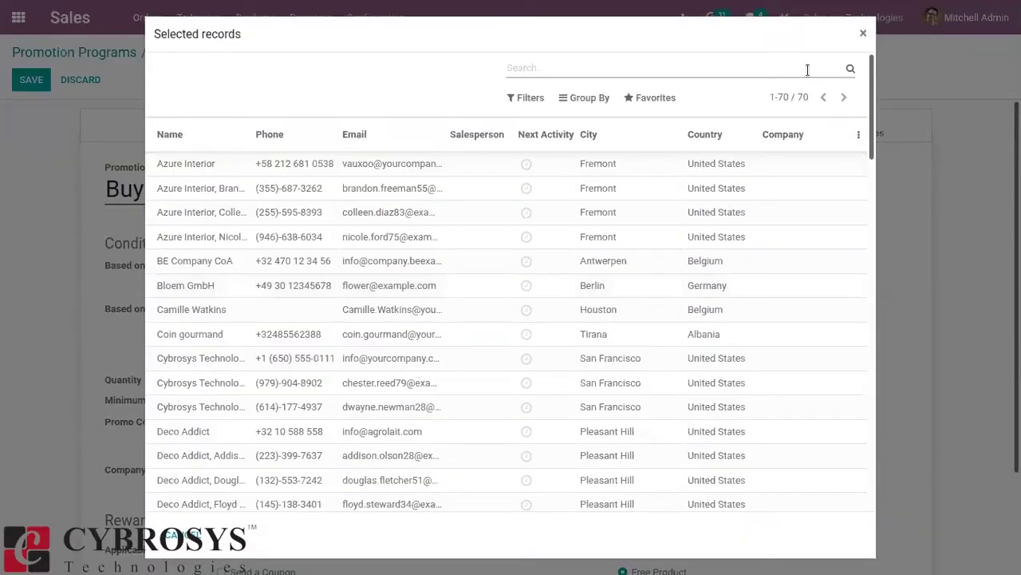
left_click(864, 33)
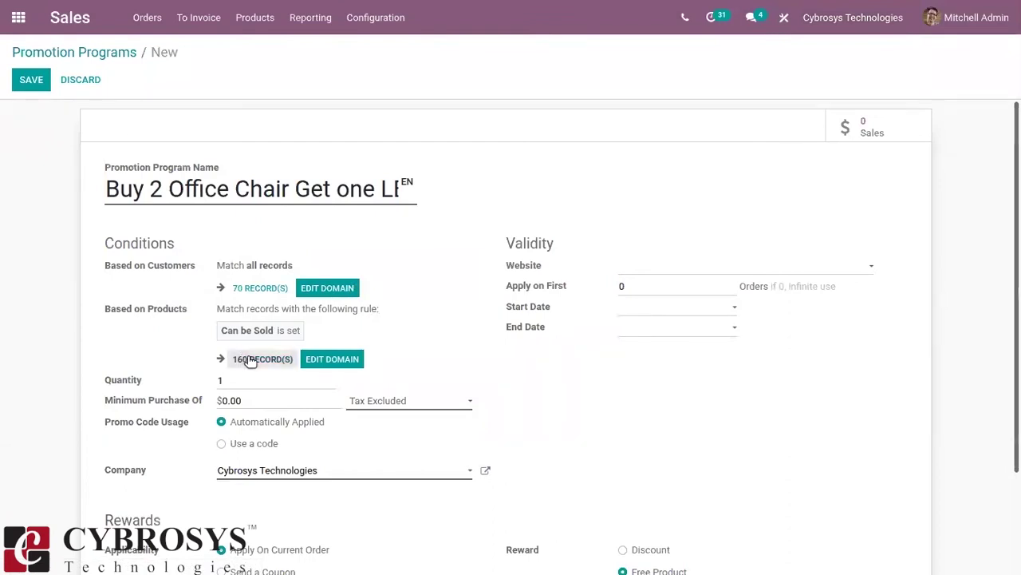
- Set the product condition to Products contains "Chair", save the rule and view the matching products
left_click(310, 359)
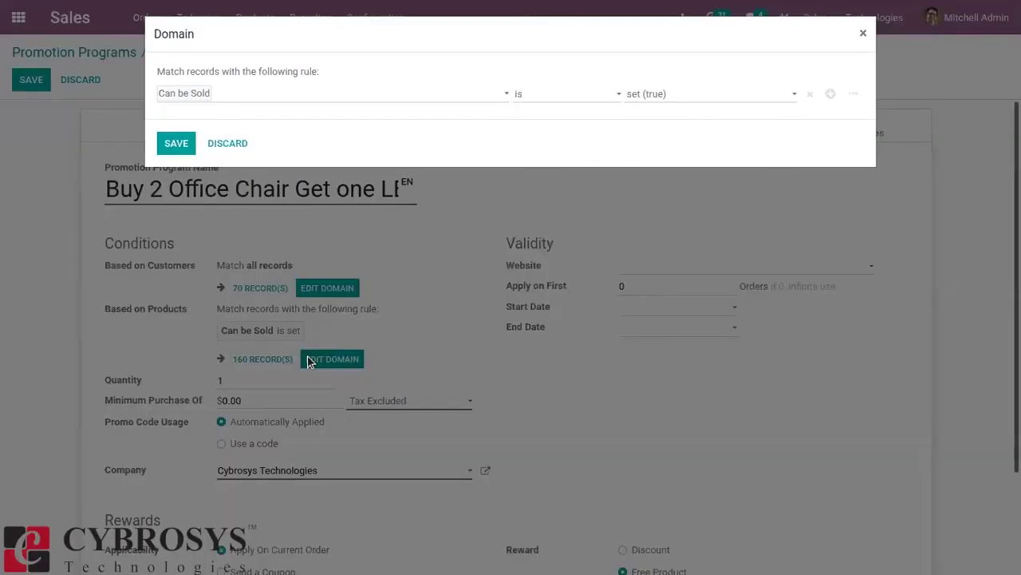
left_click(334, 93)
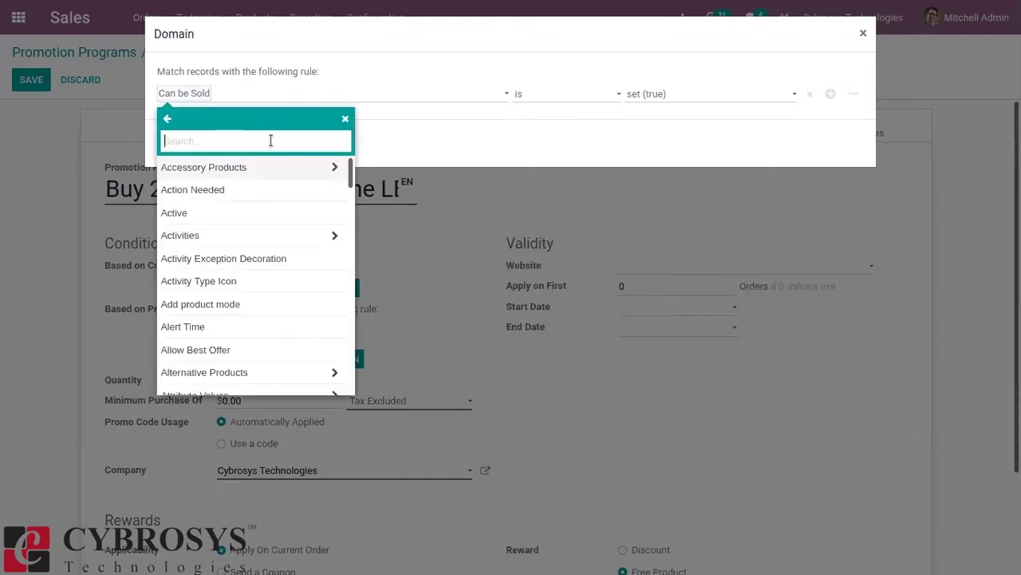
type("pro")
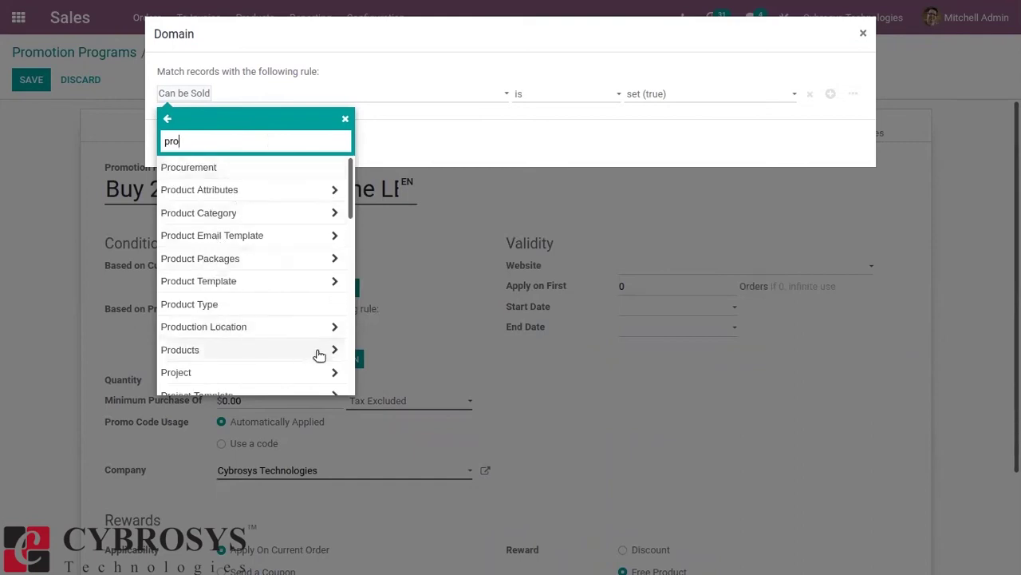
left_click(293, 351)
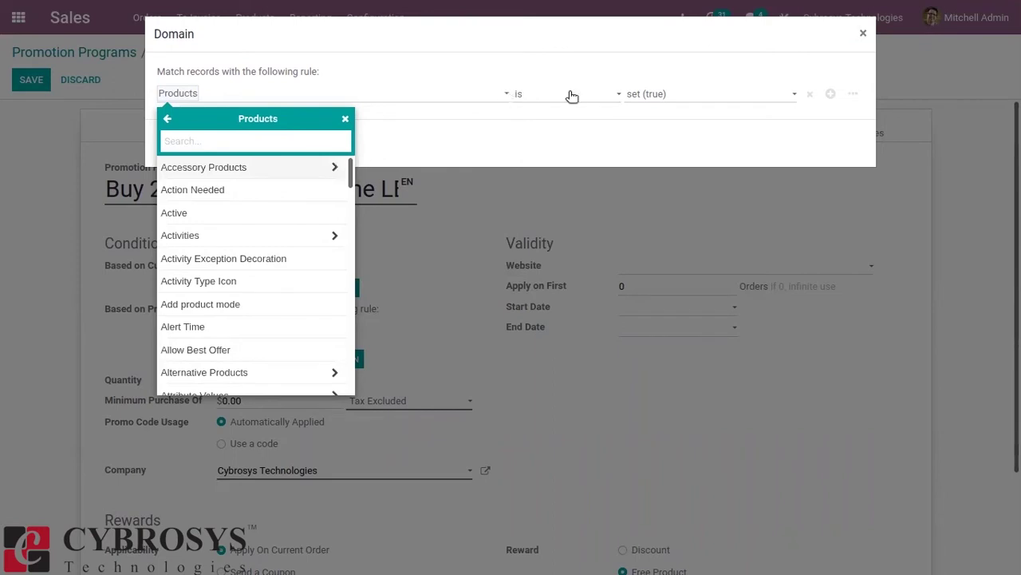
left_click(455, 88)
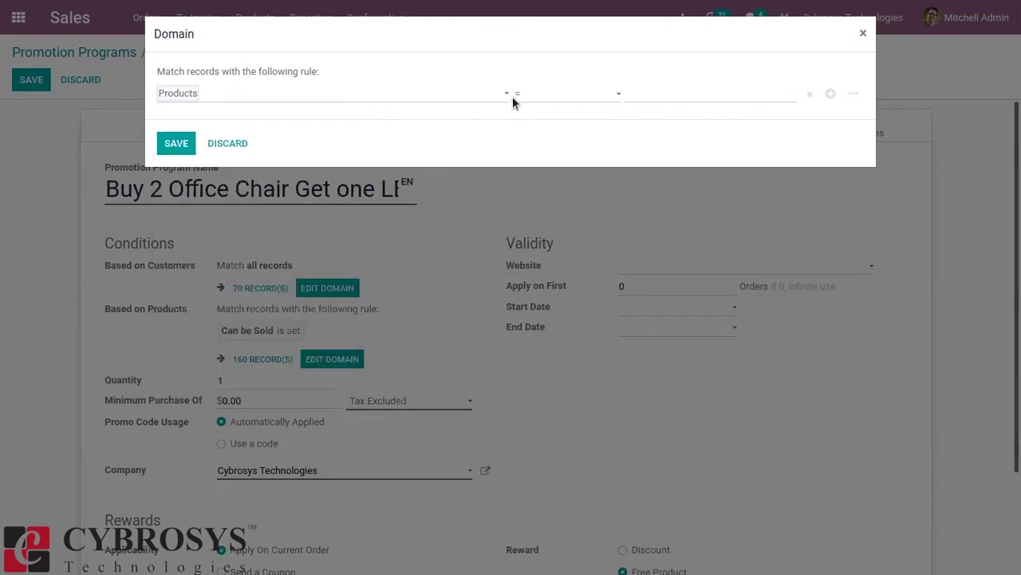
left_click(562, 93)
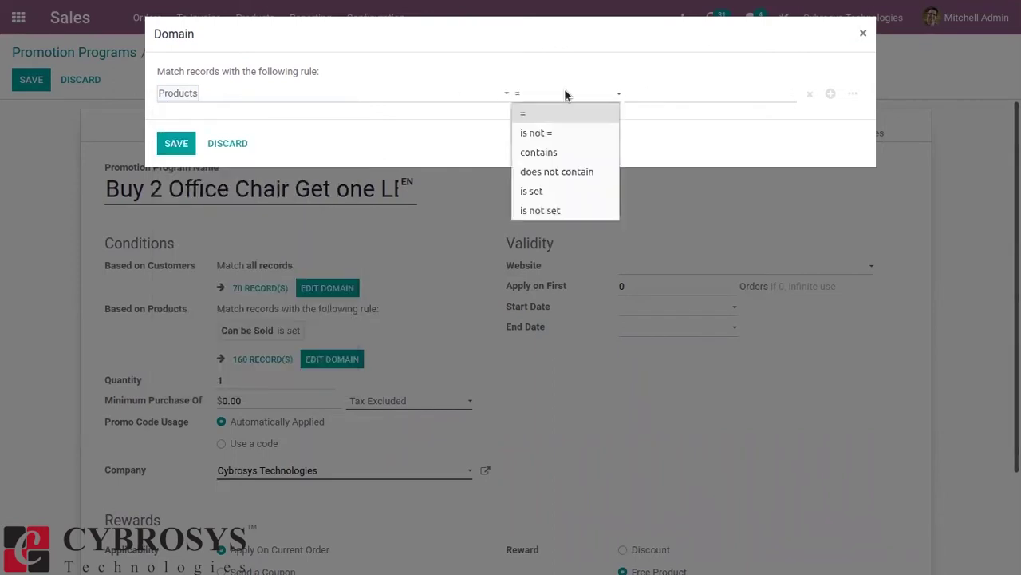
left_click(546, 154)
left_click(646, 100)
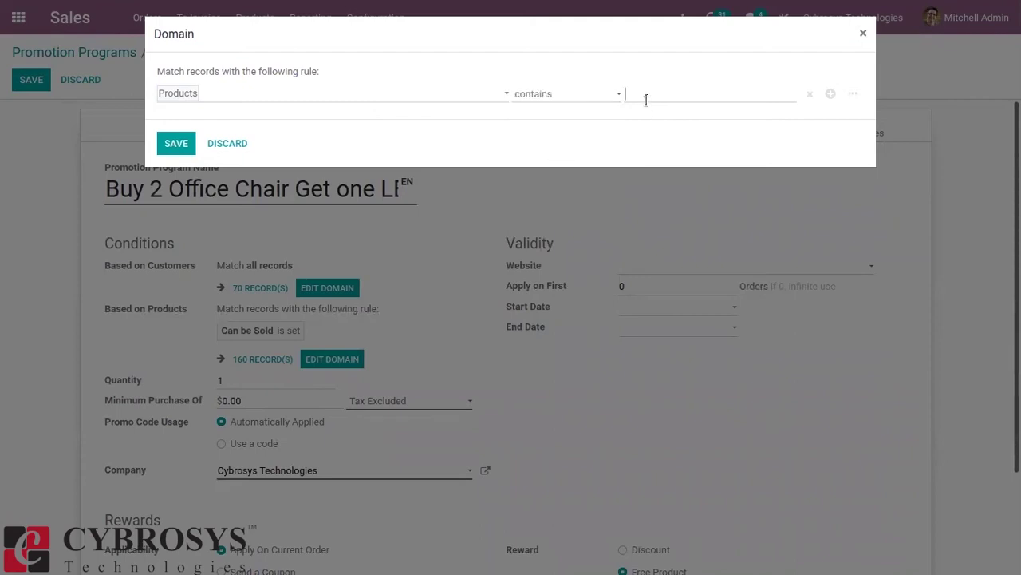
type("Chair")
left_click(176, 143)
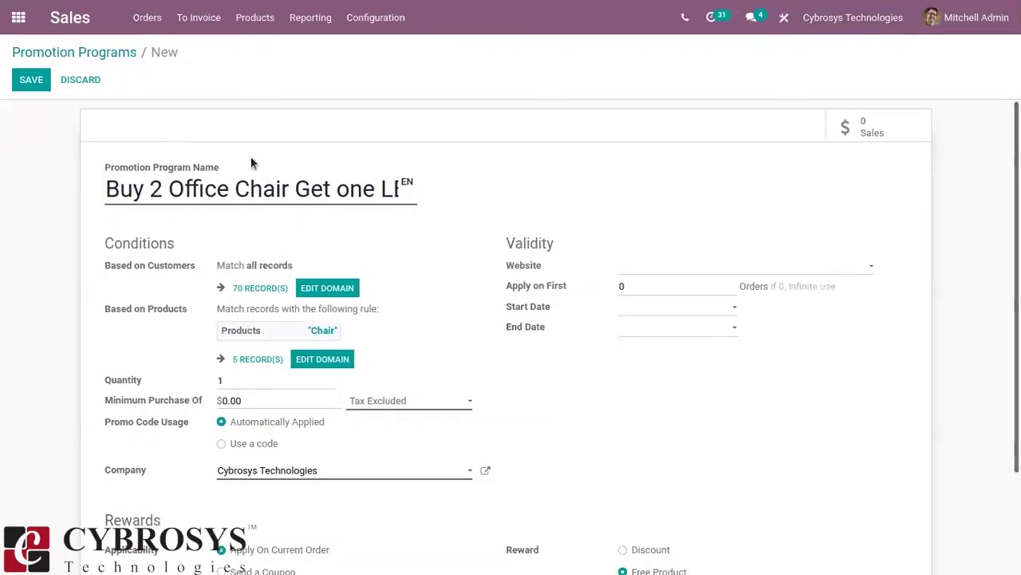
left_click(258, 358)
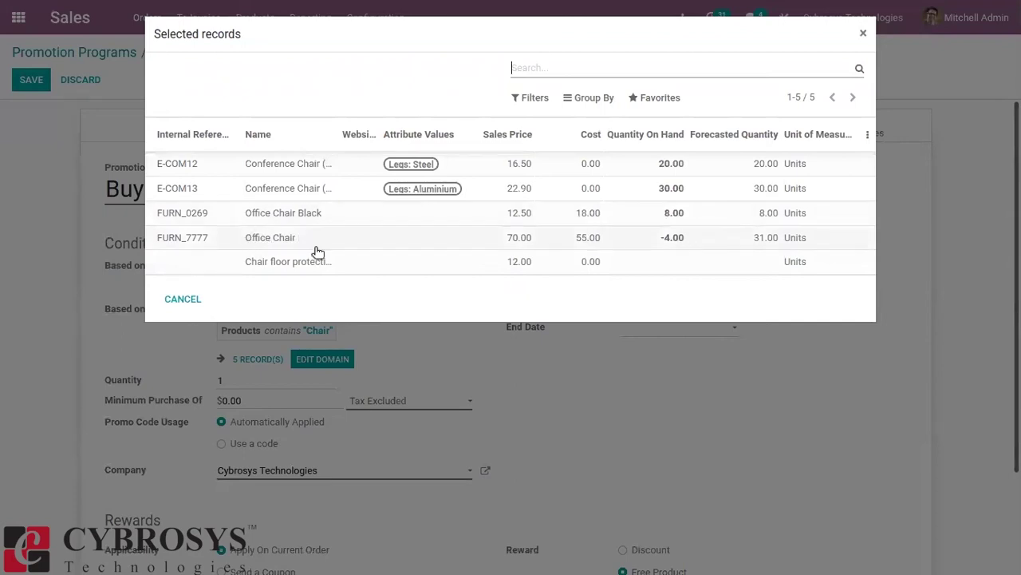
left_click(864, 33)
- Change the product rule to Products contains "Office Chair", save it and view the matching products
left_click(337, 360)
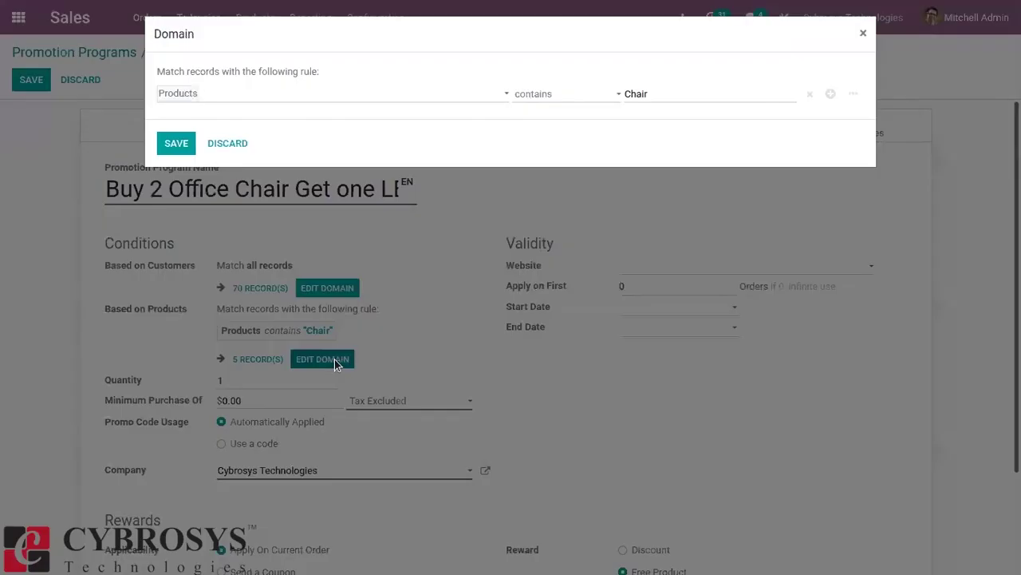
left_click(582, 92)
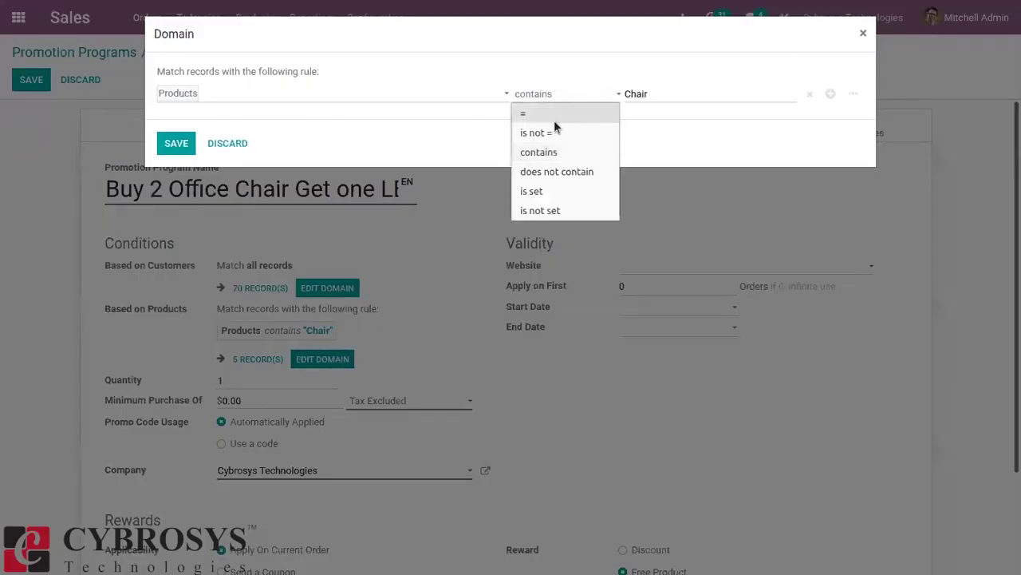
left_click(552, 107)
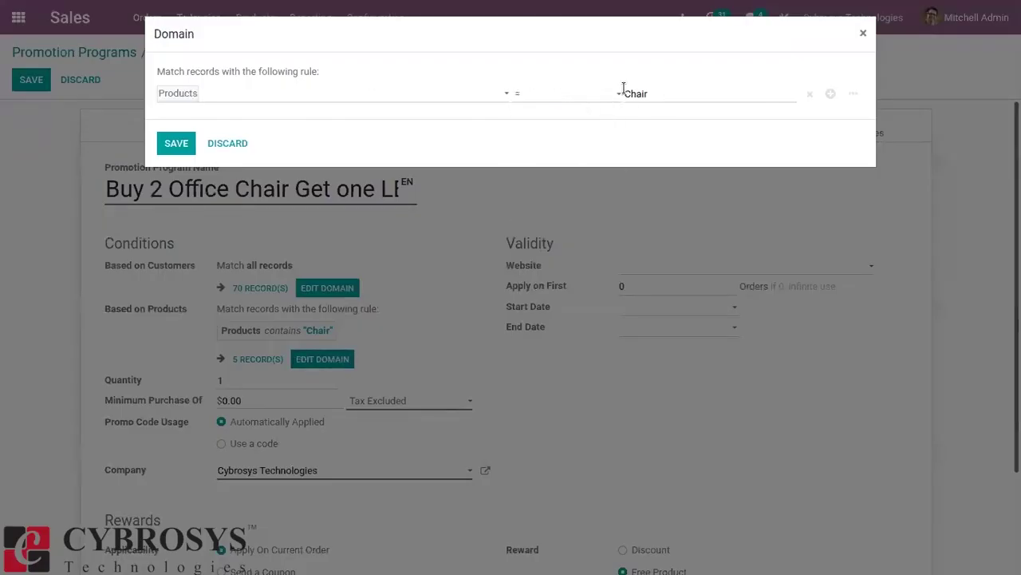
left_click(624, 91)
type("Office")
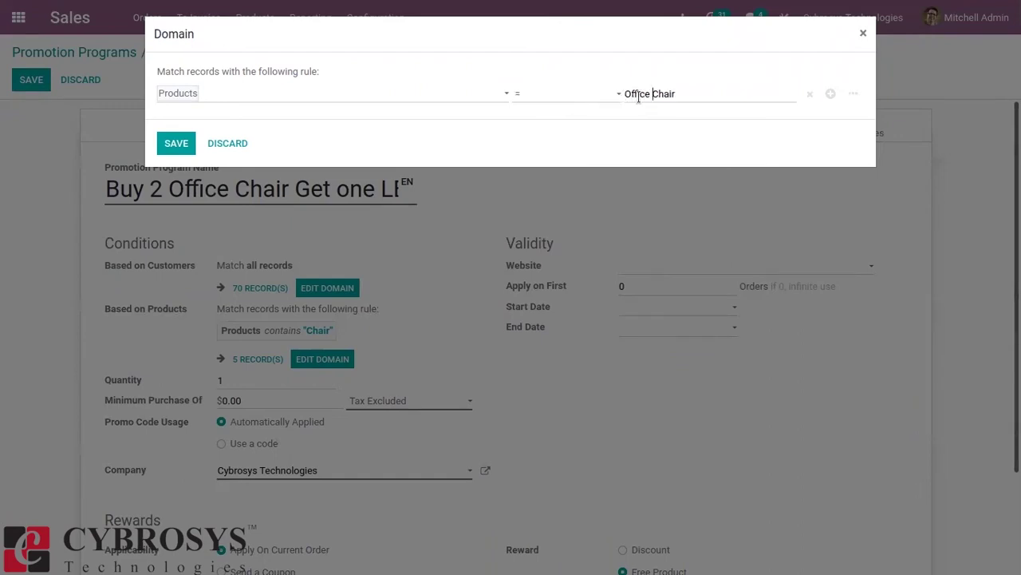
left_click(571, 104)
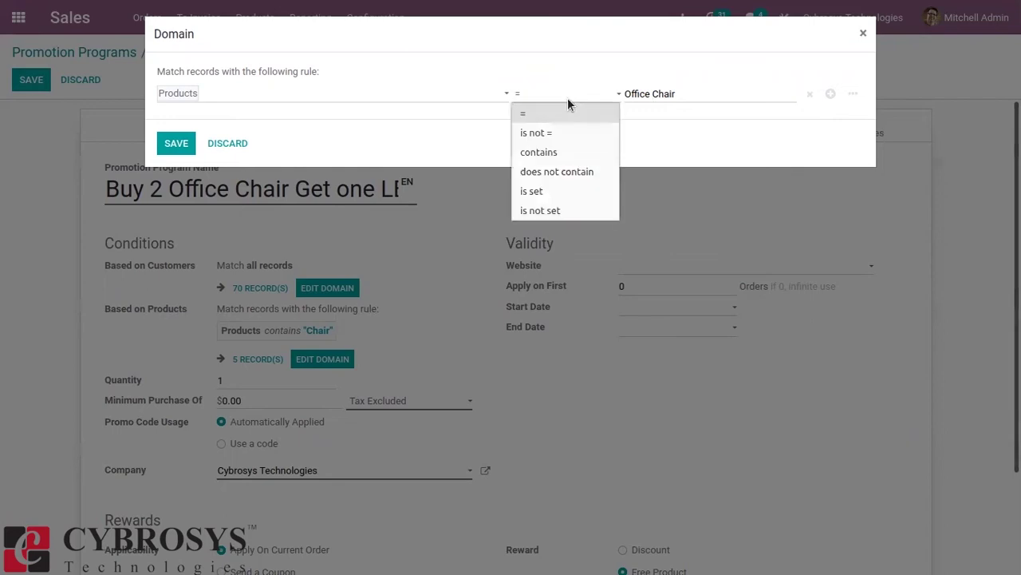
left_click(526, 157)
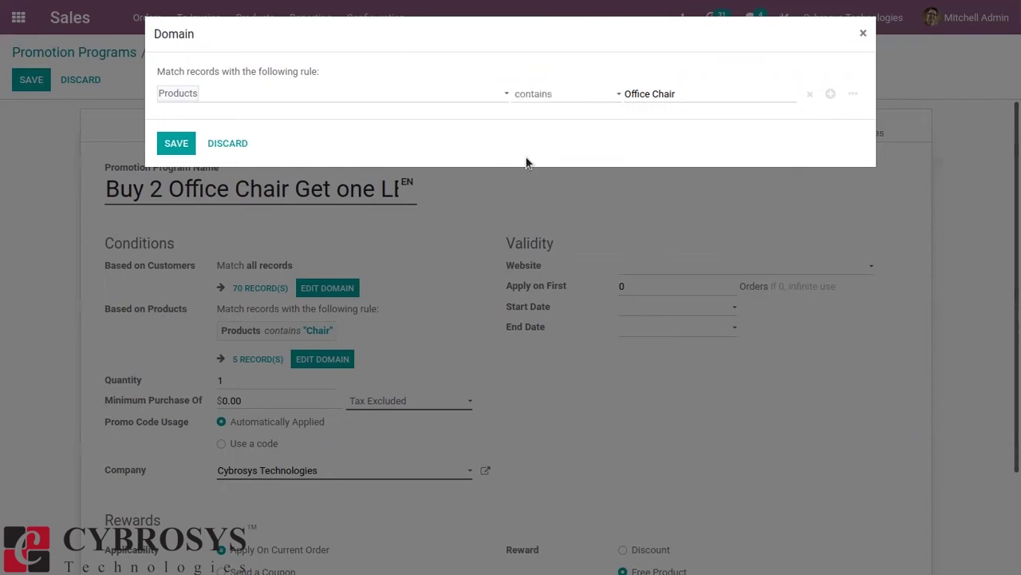
left_click(182, 147)
left_click(243, 359)
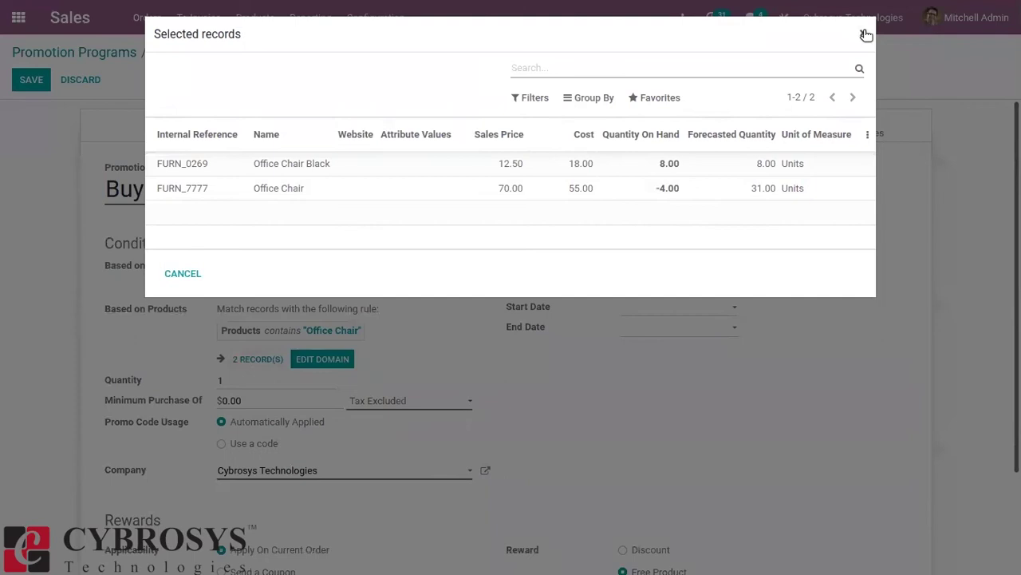
left_click(865, 34)
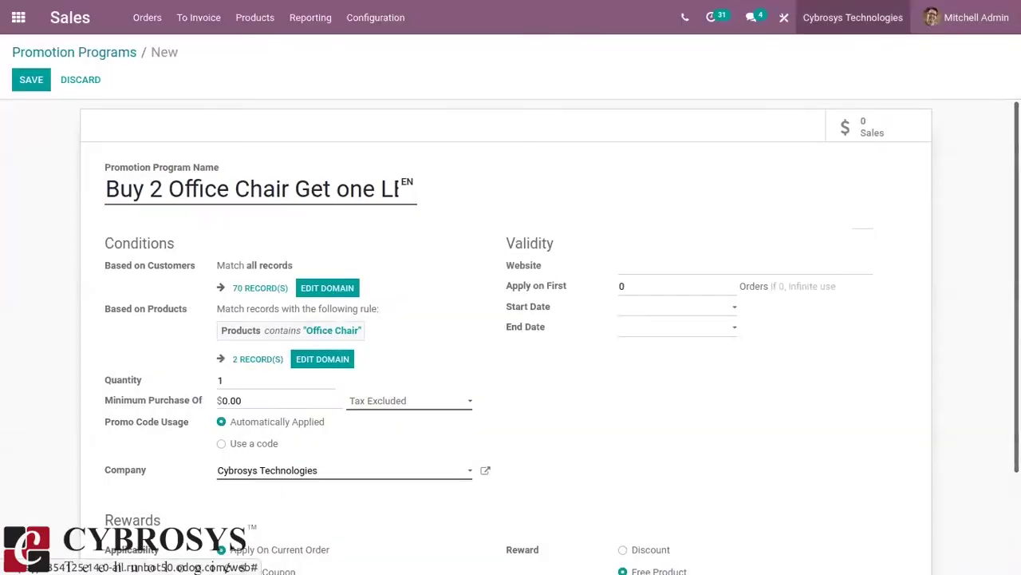
- Set the required quantity in the program's conditions to 2 and check the end of the program name
scroll(368, 239, "down", 1)
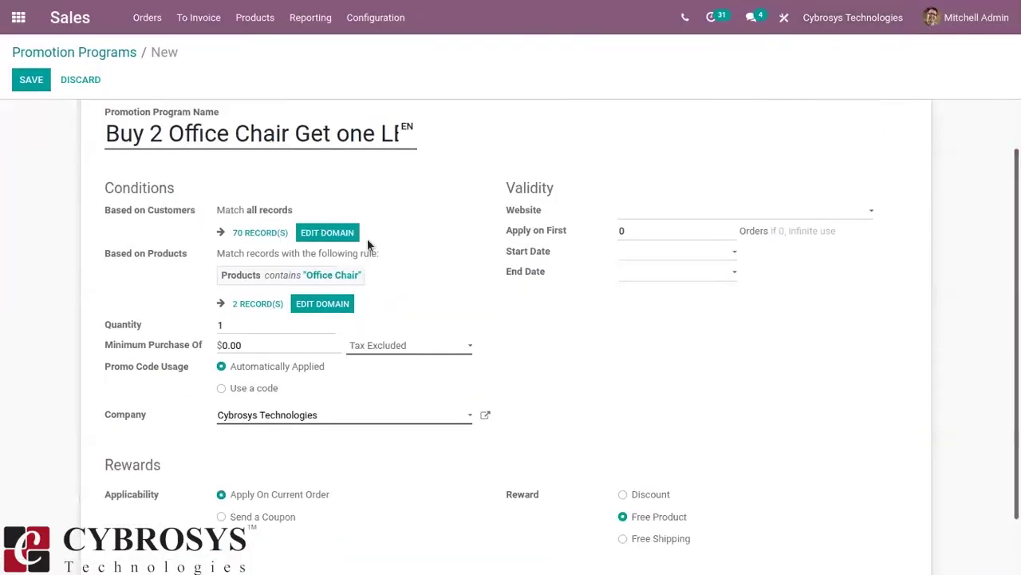
left_click(231, 322)
key("BackSpace")
type("2")
left_click(380, 136)
type("LED Lamp")
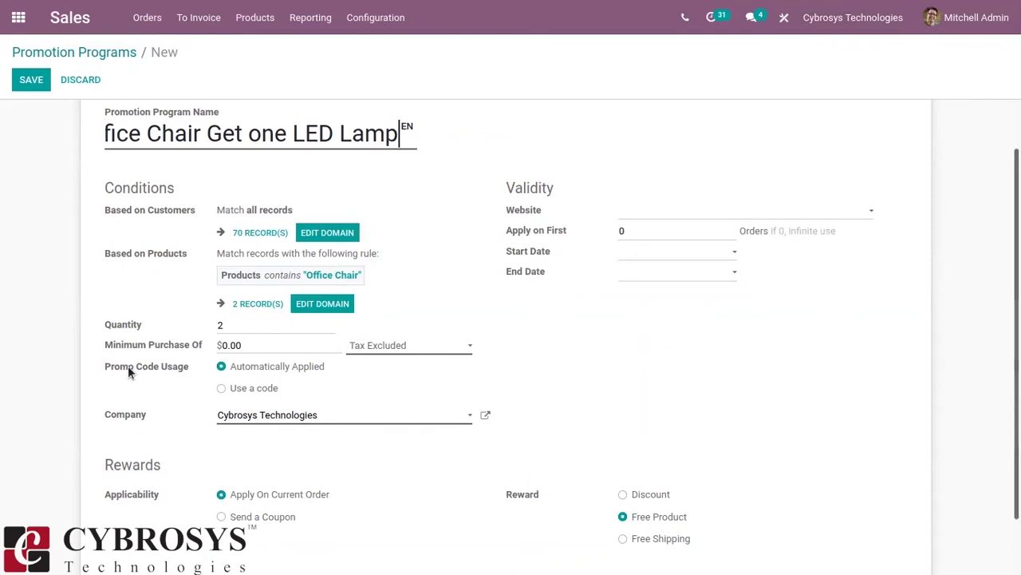
- Set the program's promo code usage to Use a code with the promotion code "poc"
left_click(248, 390)
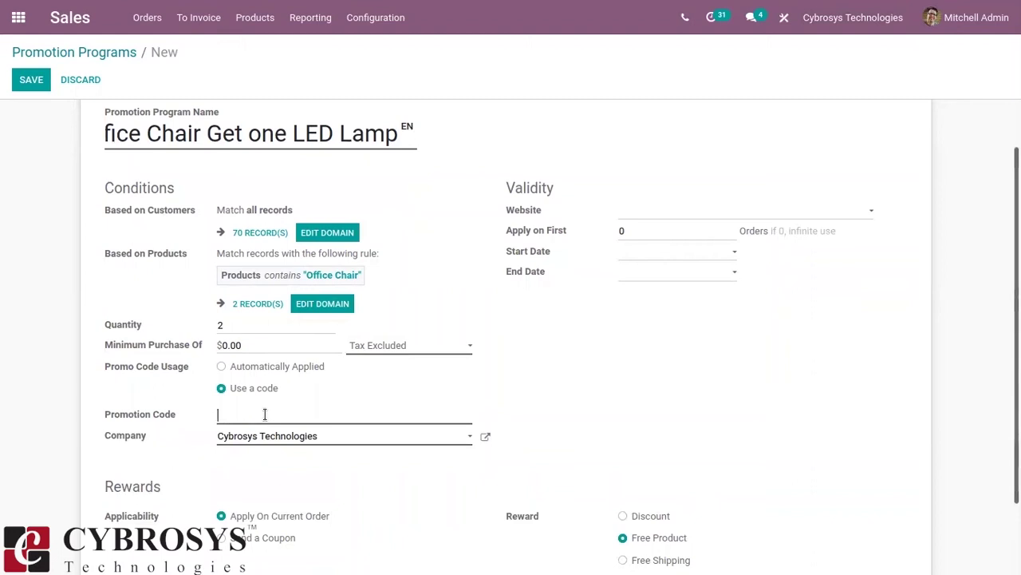
type("p")
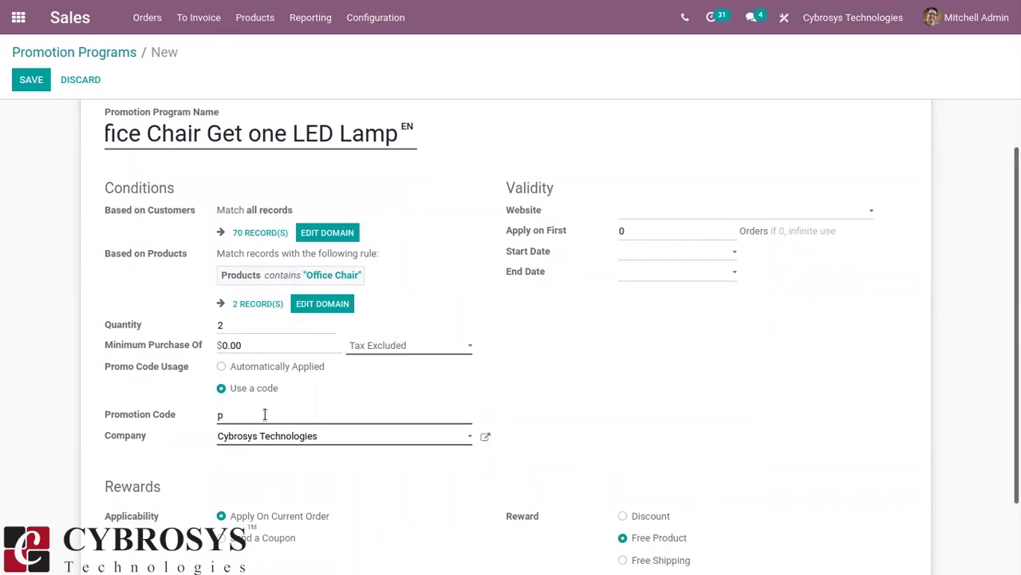
type("oc")
- Review the program's validity settings, opening the Start Date and leaving it blank
scroll(641, 421, "down", 1)
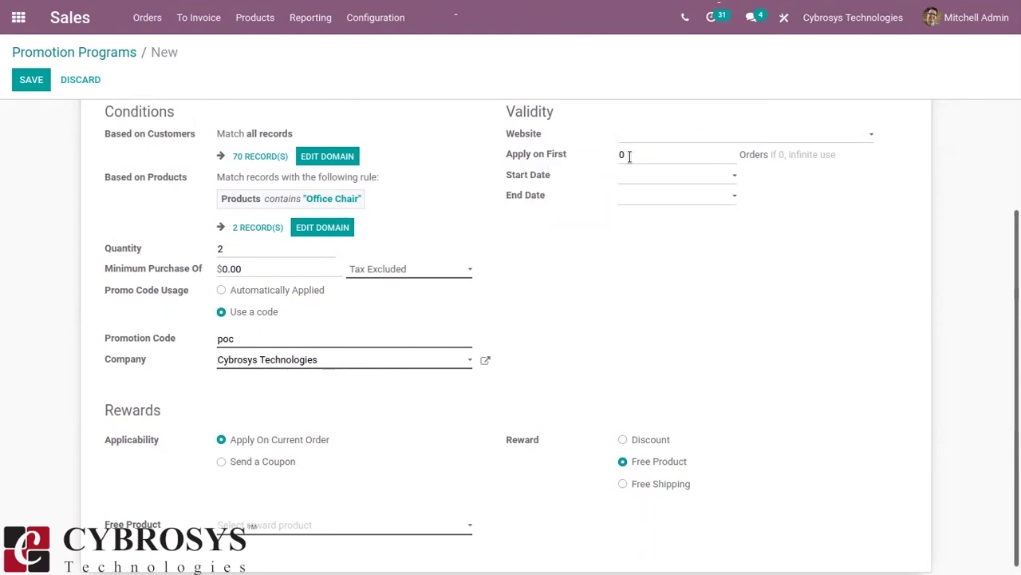
mouse_move(526, 162)
left_click(643, 179)
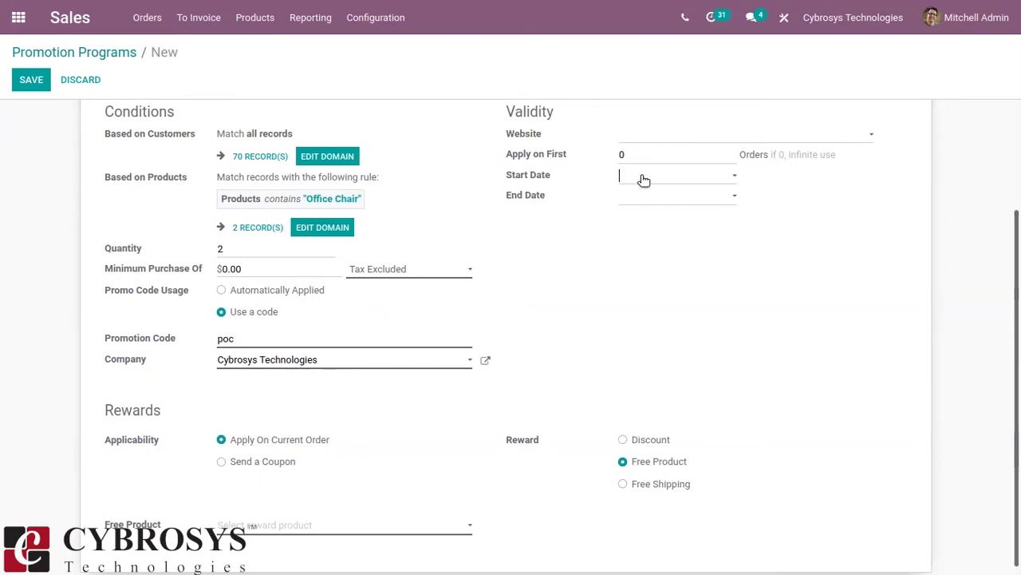
left_click(544, 240)
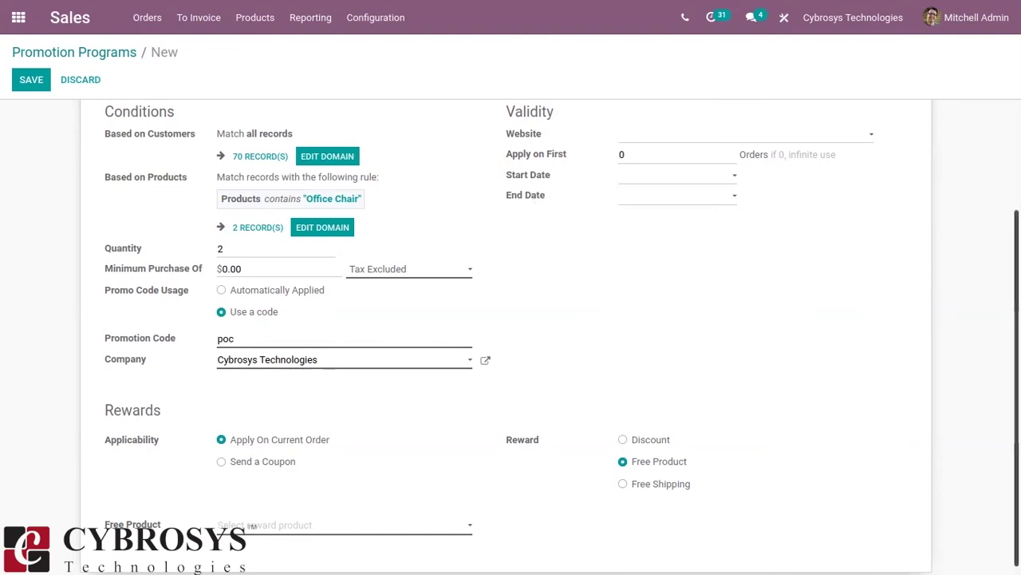
- Switch the reward to Discount and look through the available discount types, keeping Percentage
scroll(549, 336, "down", 1)
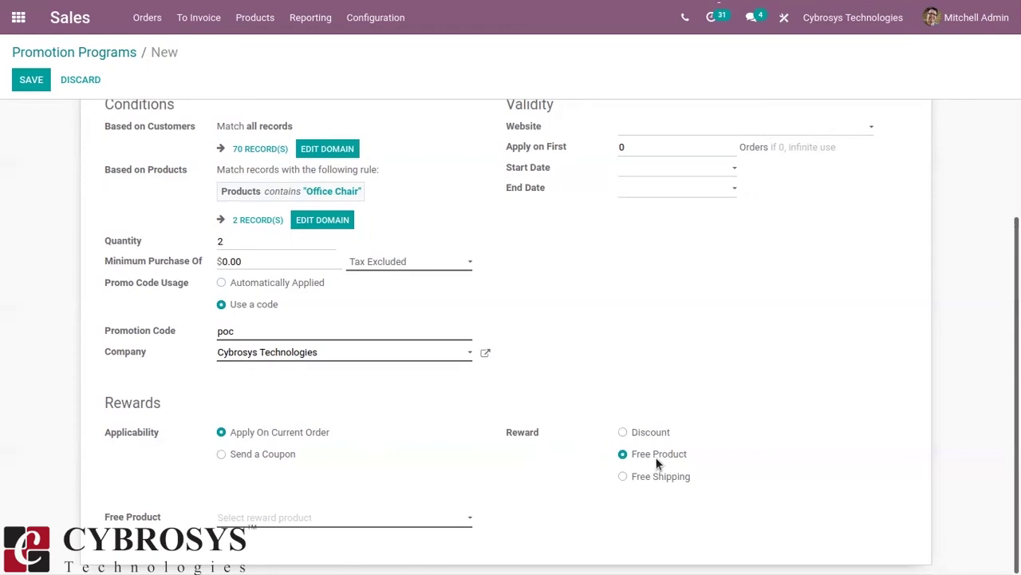
left_click(648, 431)
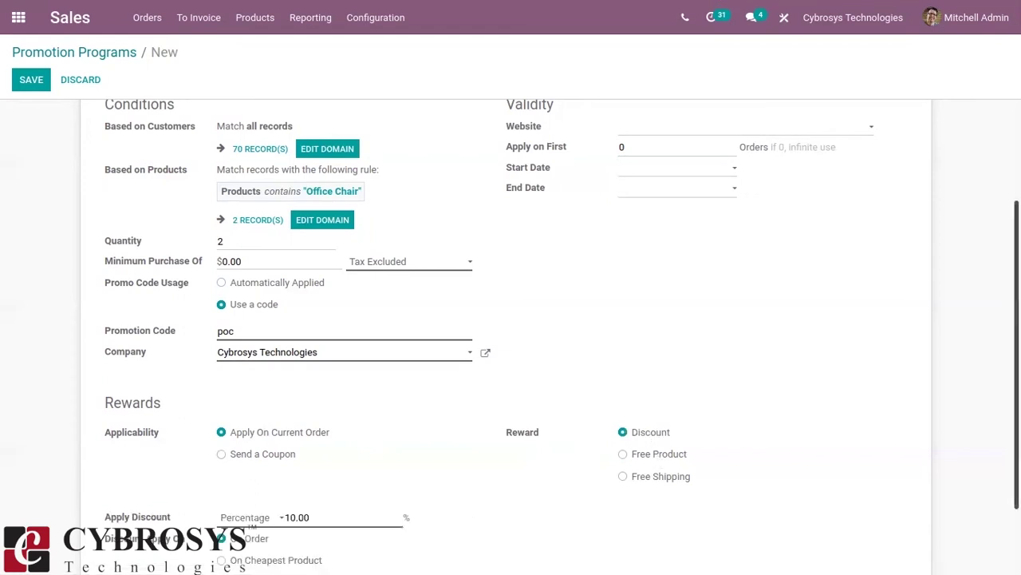
scroll(510, 330, "down", 2)
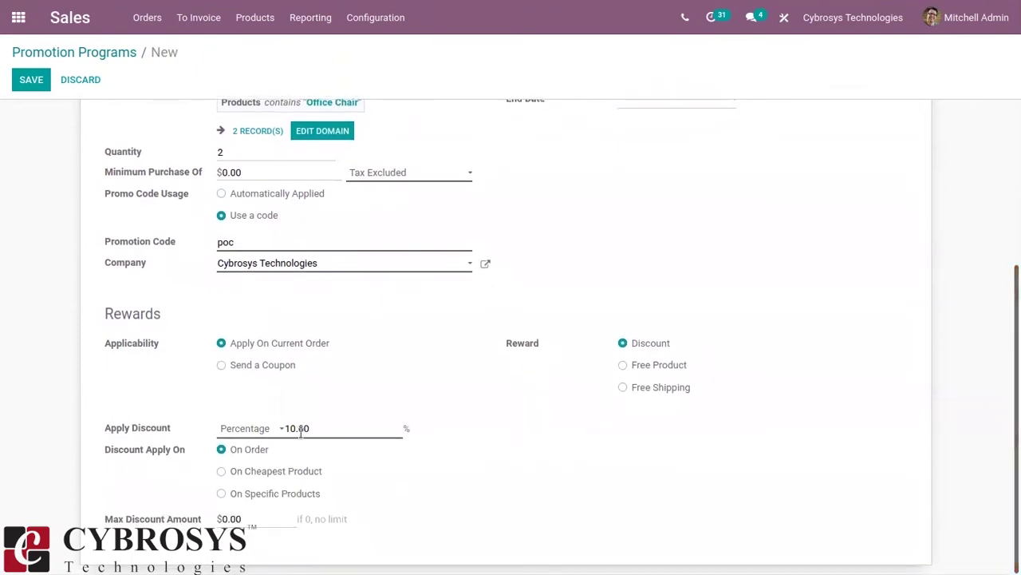
mouse_move(301, 432)
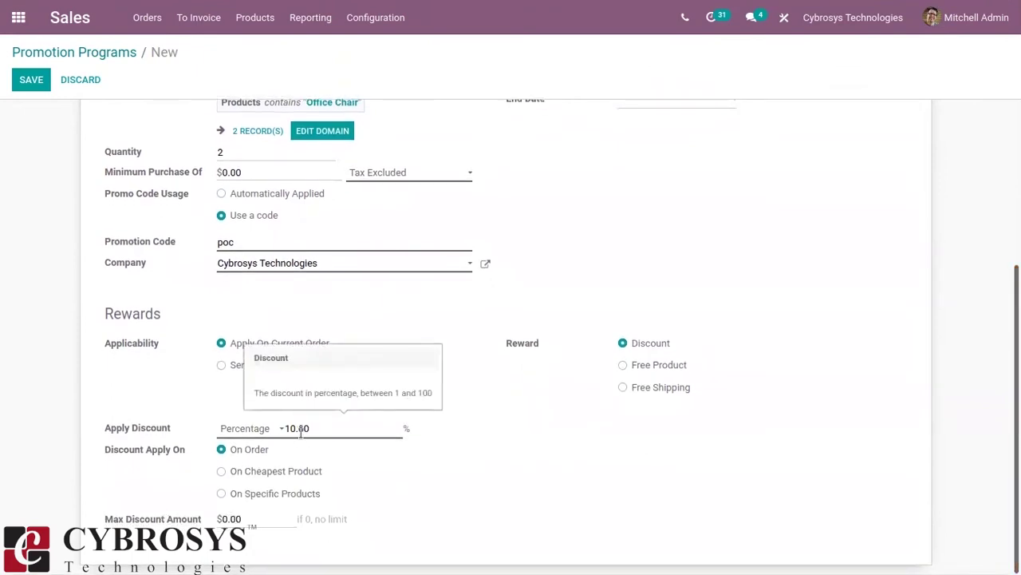
left_click(254, 429)
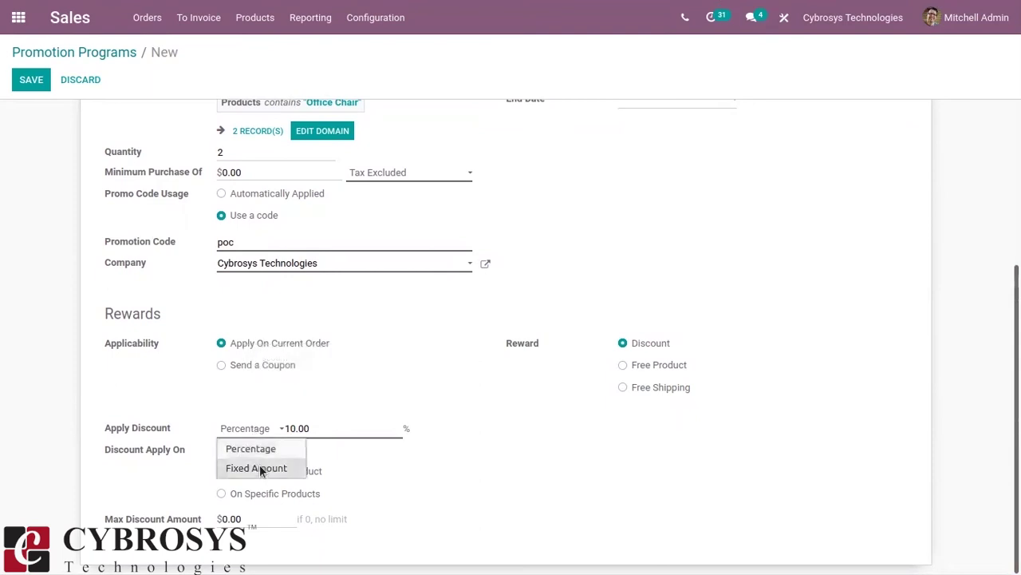
left_click(409, 460)
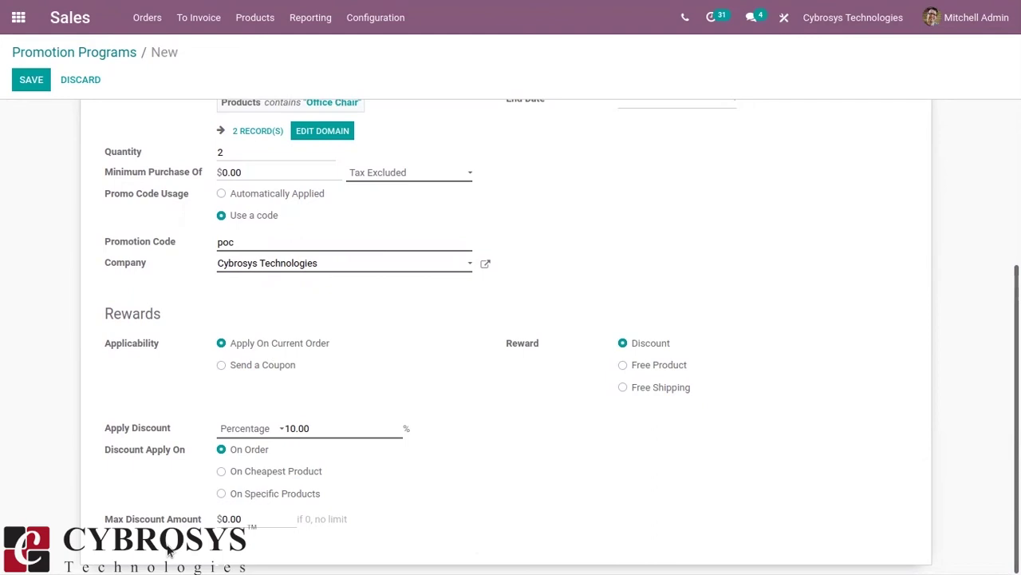
- Try the Free Shipping reward and return the reward to Free Product
left_click(660, 366)
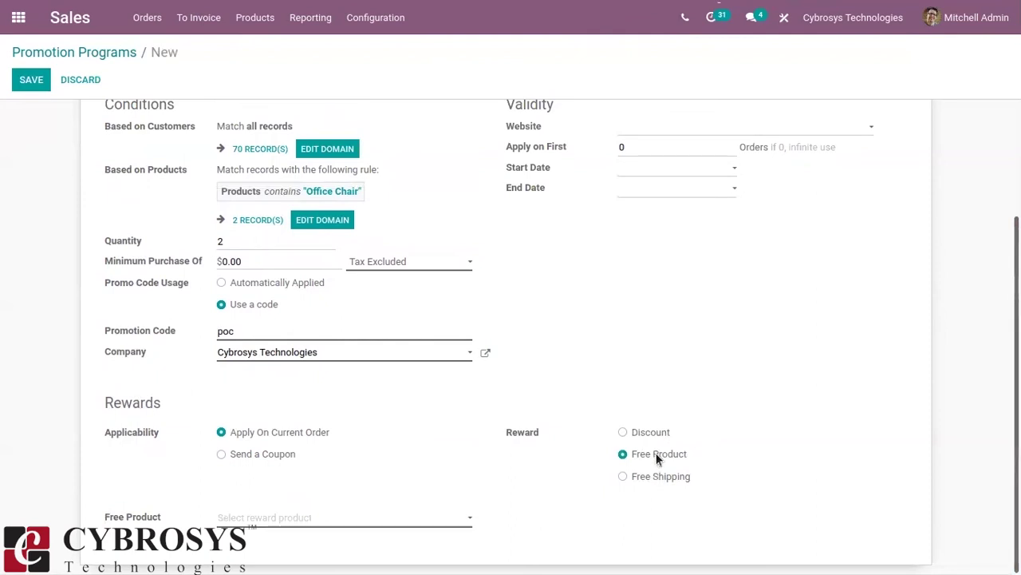
left_click(660, 478)
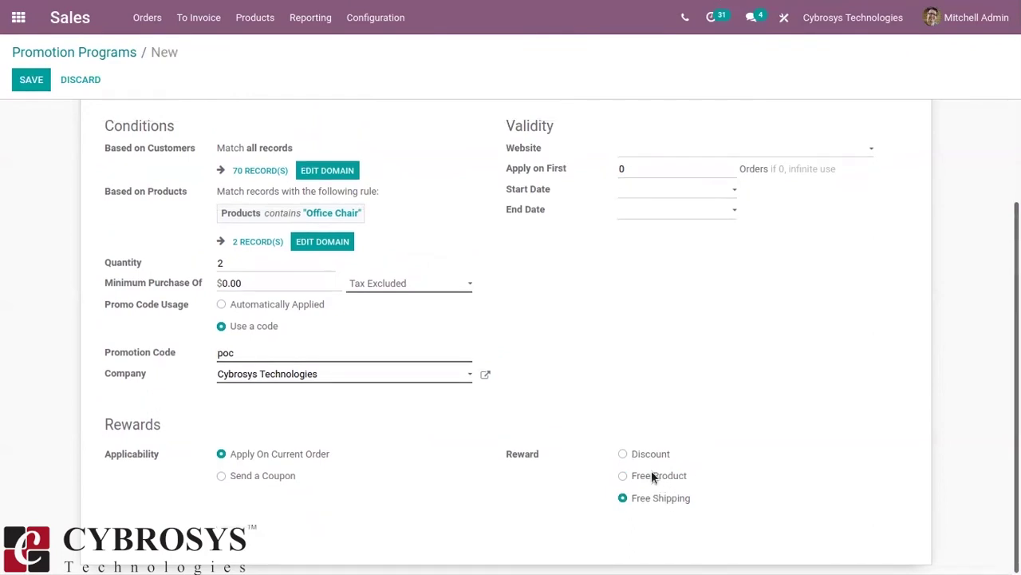
left_click(651, 475)
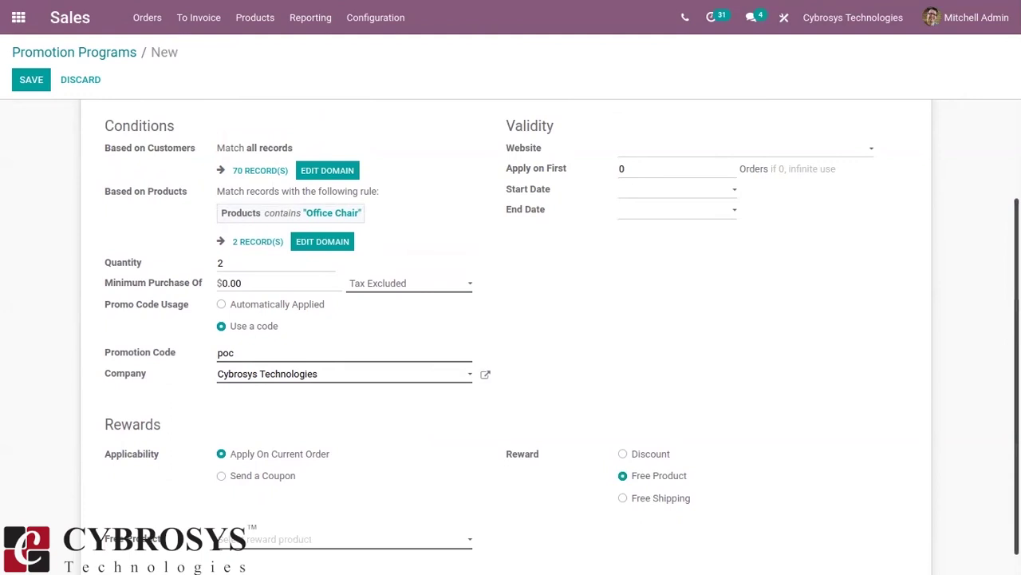
- Select [FURN_0003] LED Lamp as the program's free reward product
scroll(451, 486, "down", 1)
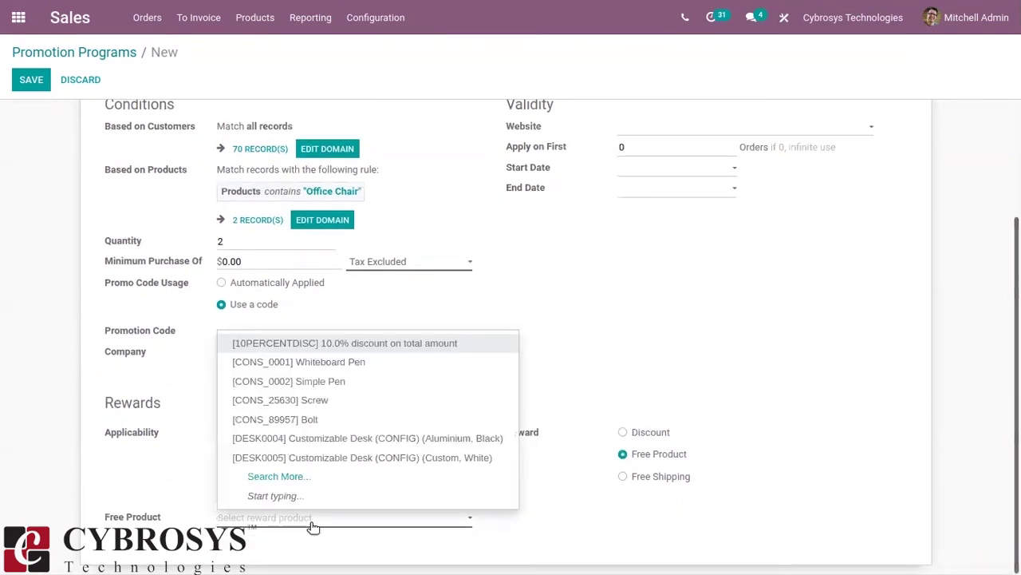
type("led")
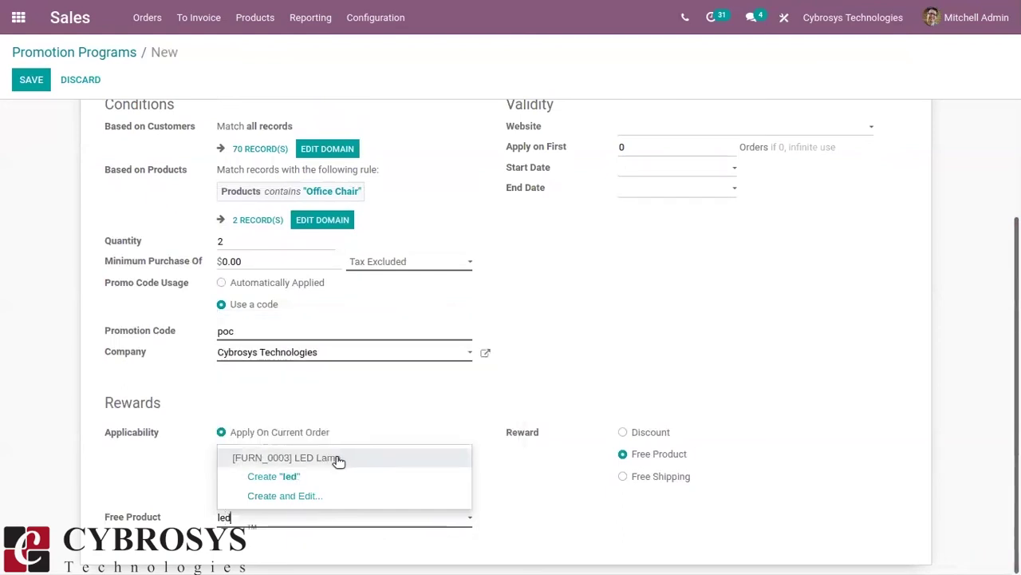
left_click(338, 461)
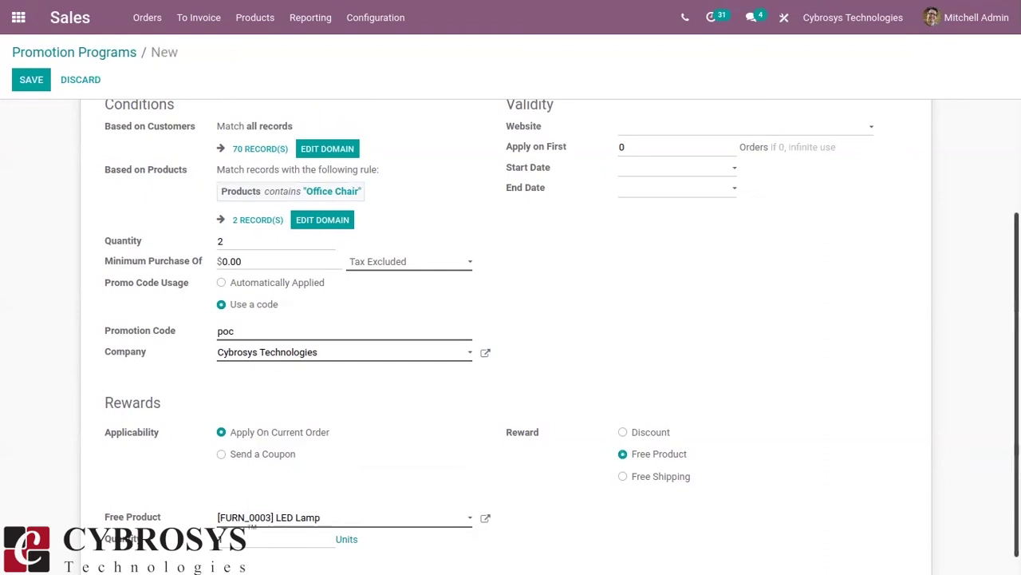
- Review the program's conditions, promotion code and rewards, save the program and return to the promotion programs list
scroll(884, 229, "up", 3)
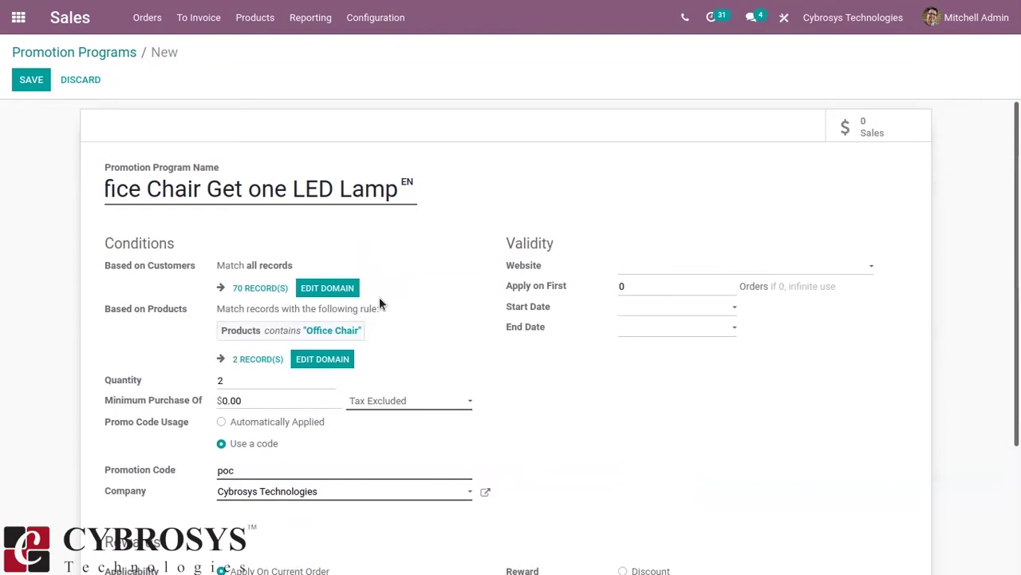
scroll(267, 473, "down", 1)
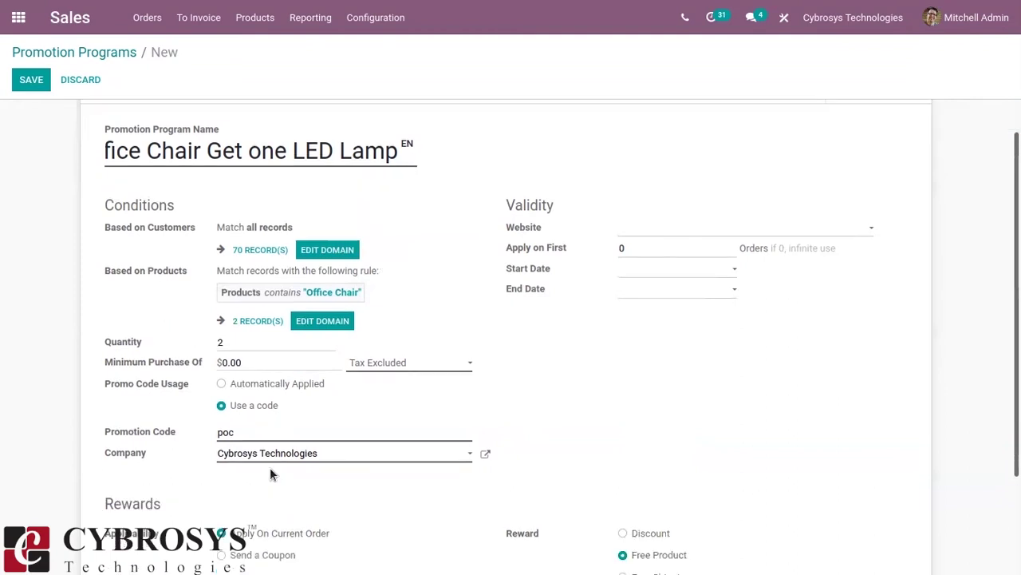
left_click_drag(236, 431, 204, 419)
scroll(438, 282, "down", 3)
scroll(438, 283, "up", 4)
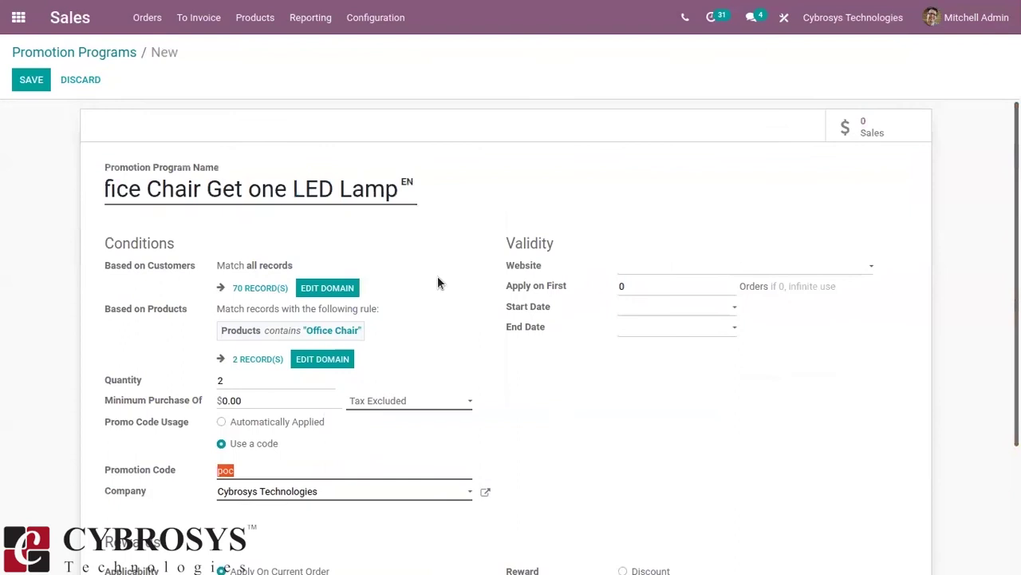
left_click(31, 86)
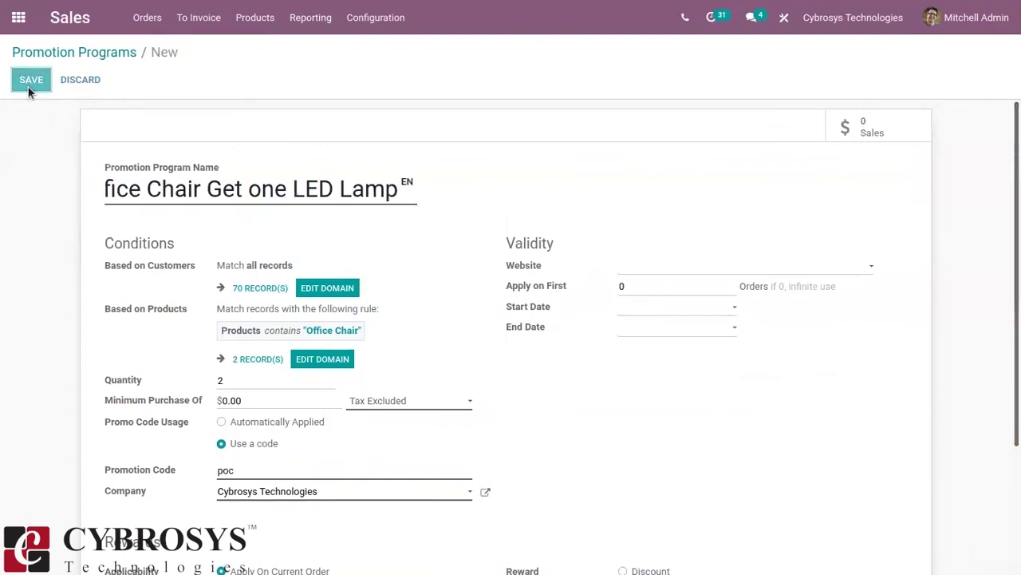
left_click(83, 52)
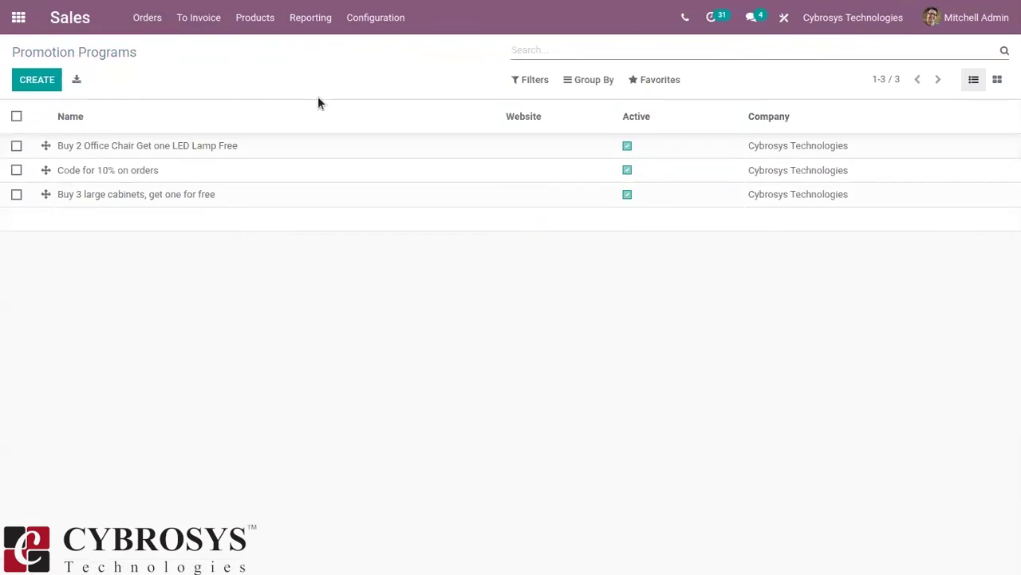
- Create a new sales order for the customer Azure Interior
left_click(158, 17)
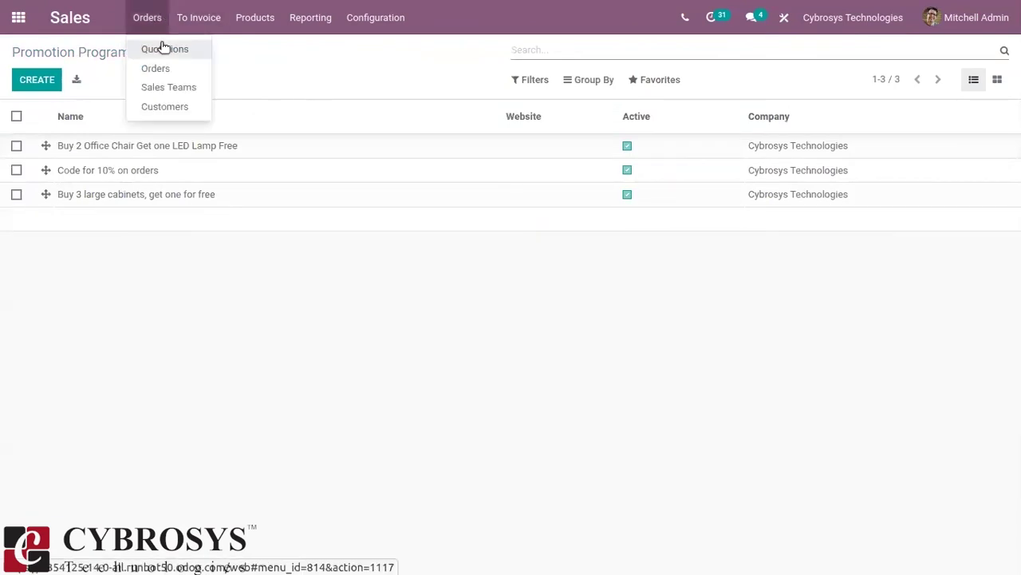
left_click(160, 70)
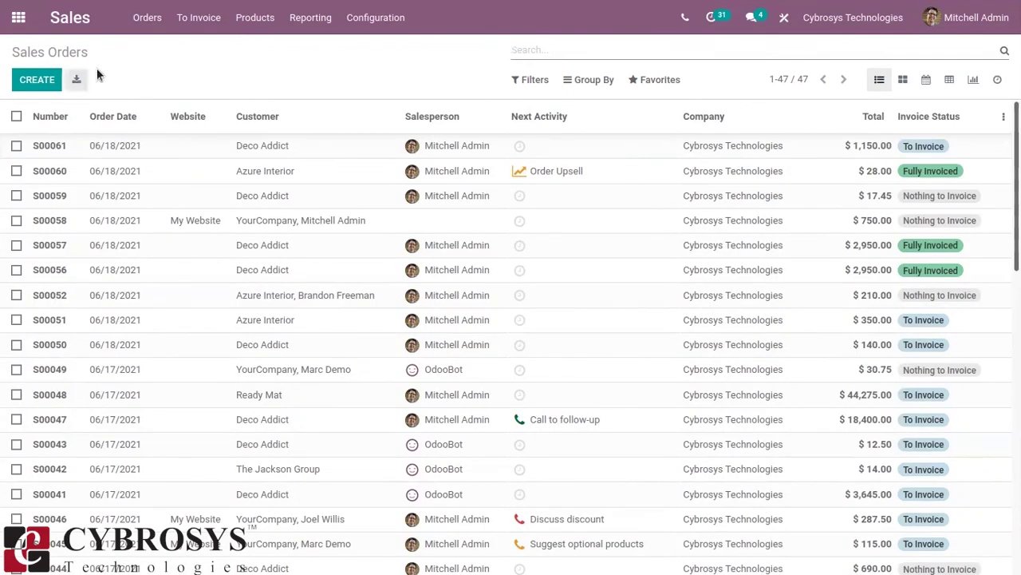
left_click(32, 83)
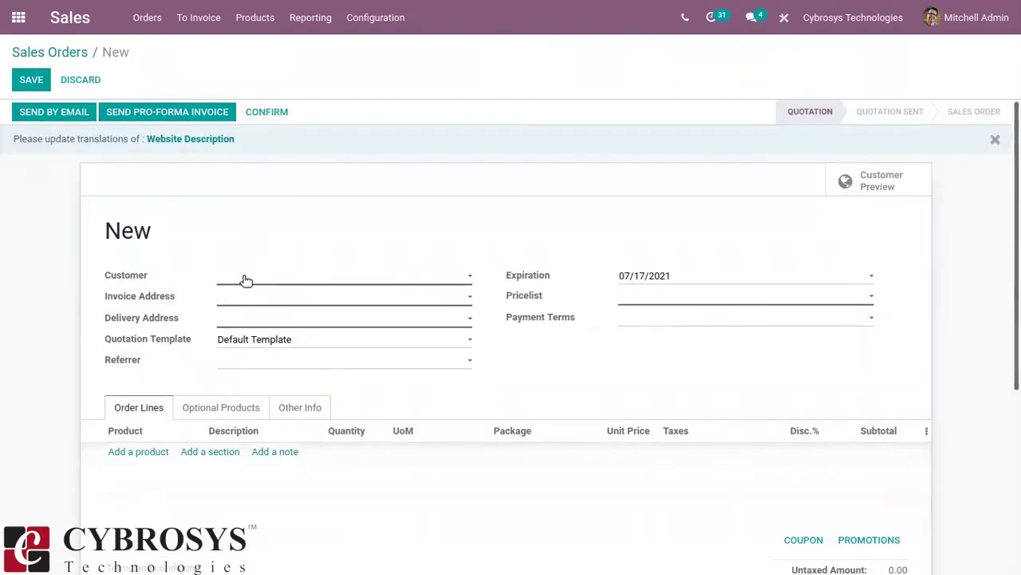
left_click(246, 280)
left_click(259, 300)
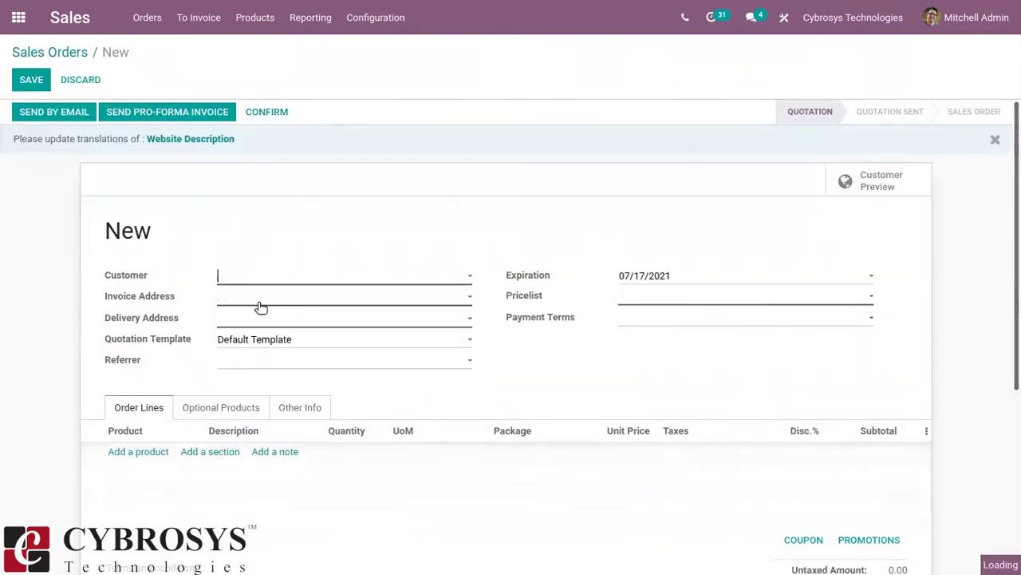
- Add order lines for [FURN_7777] Office Chair with quantity 2 and for one [FURN_0003] LED Lamp
left_click(149, 452)
type("o")
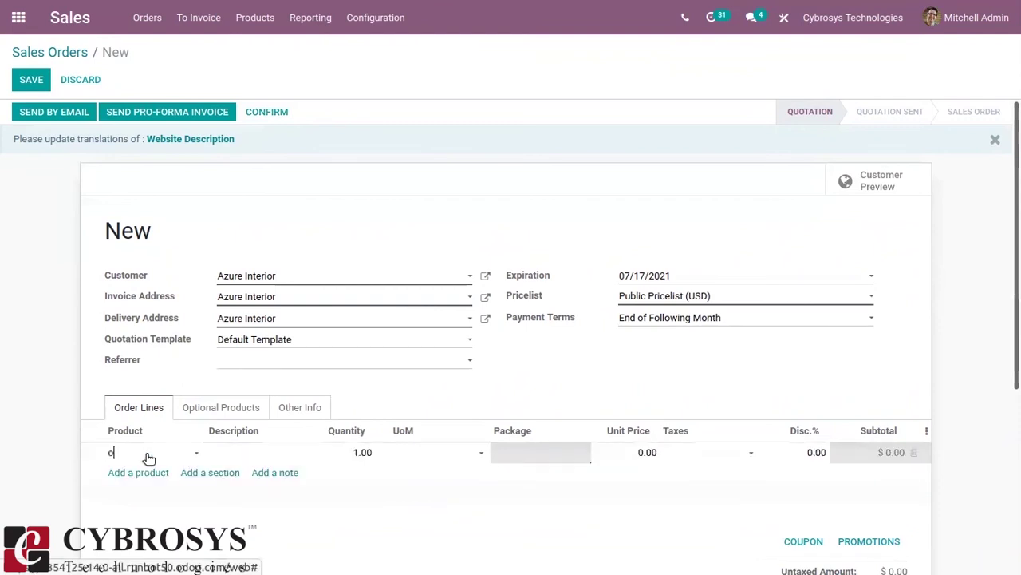
type("ff")
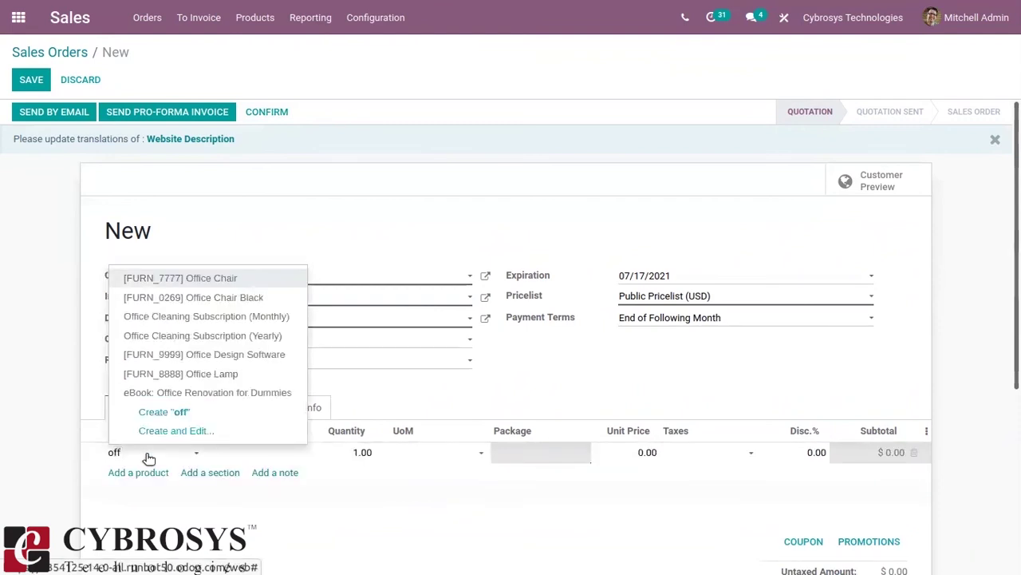
left_click(221, 281)
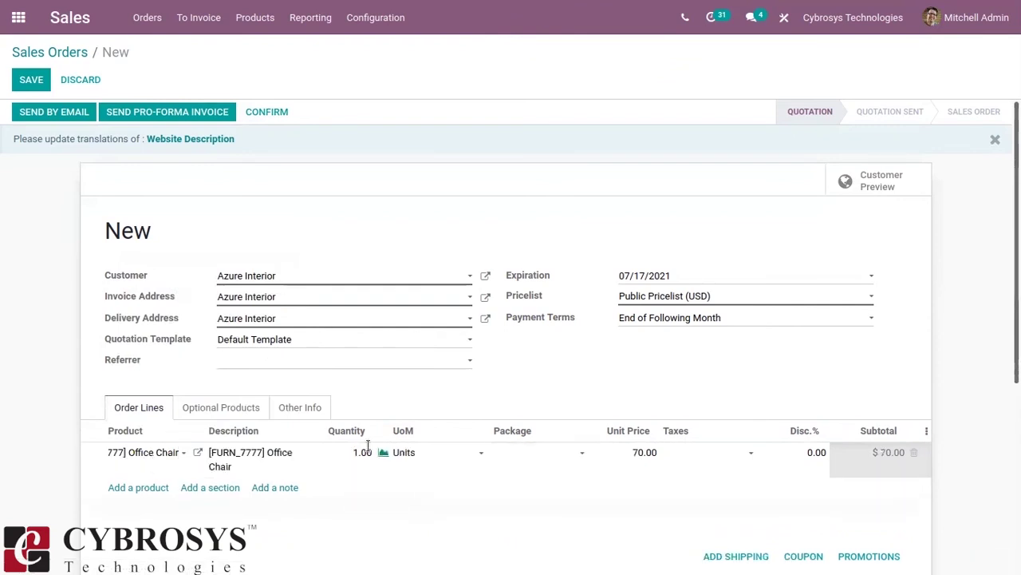
left_click(357, 452)
type("2")
left_click(500, 395)
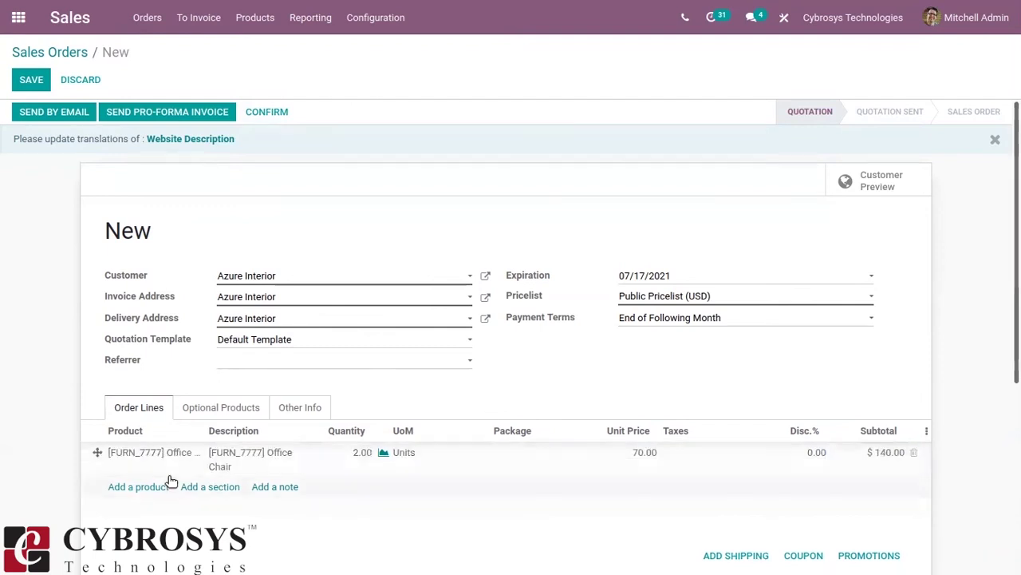
left_click(155, 488)
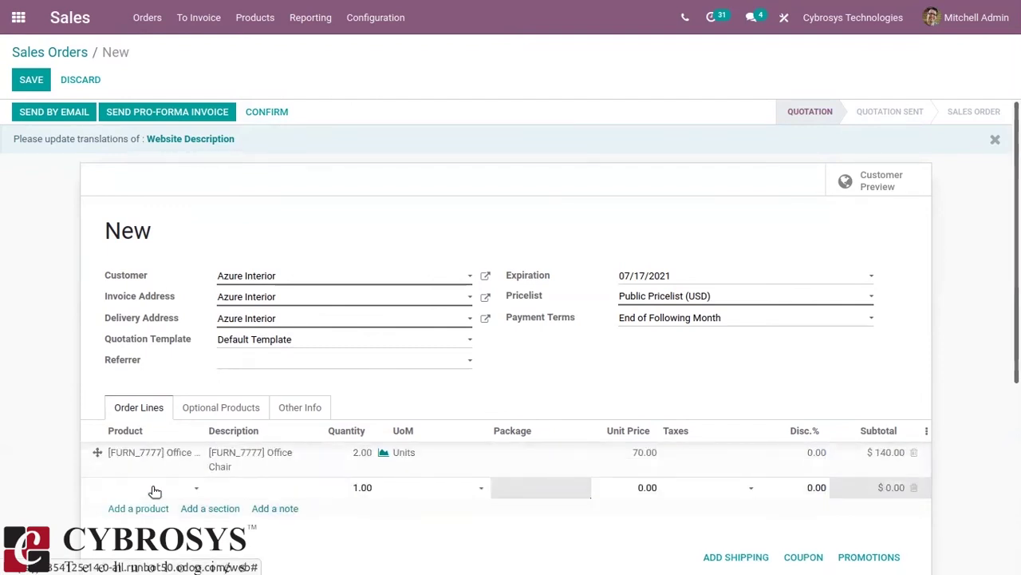
type("led")
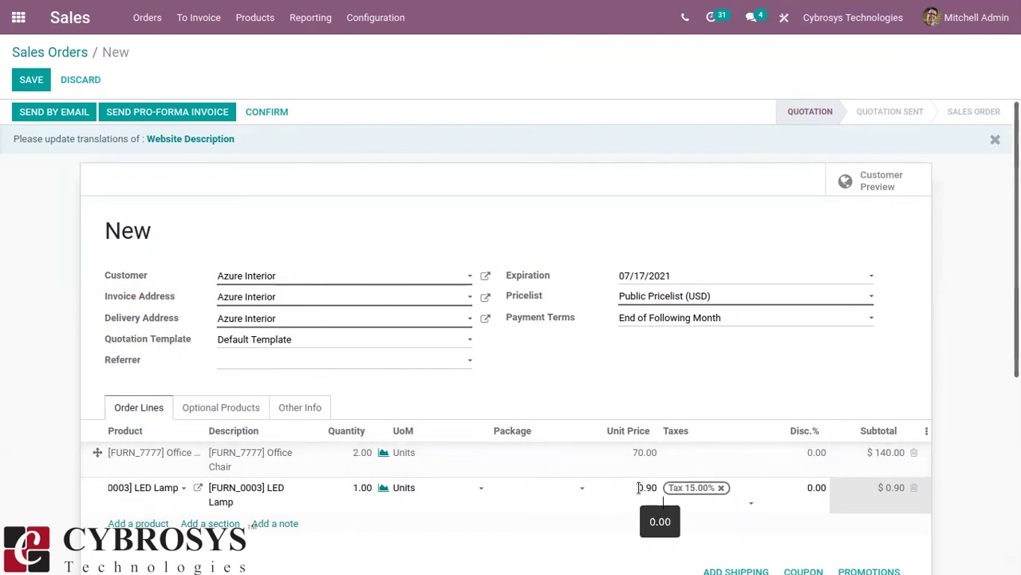
- Apply the promotion code "poc" to the sales order
scroll(1005, 422, "down", 1)
scroll(510, 335, "down", 3)
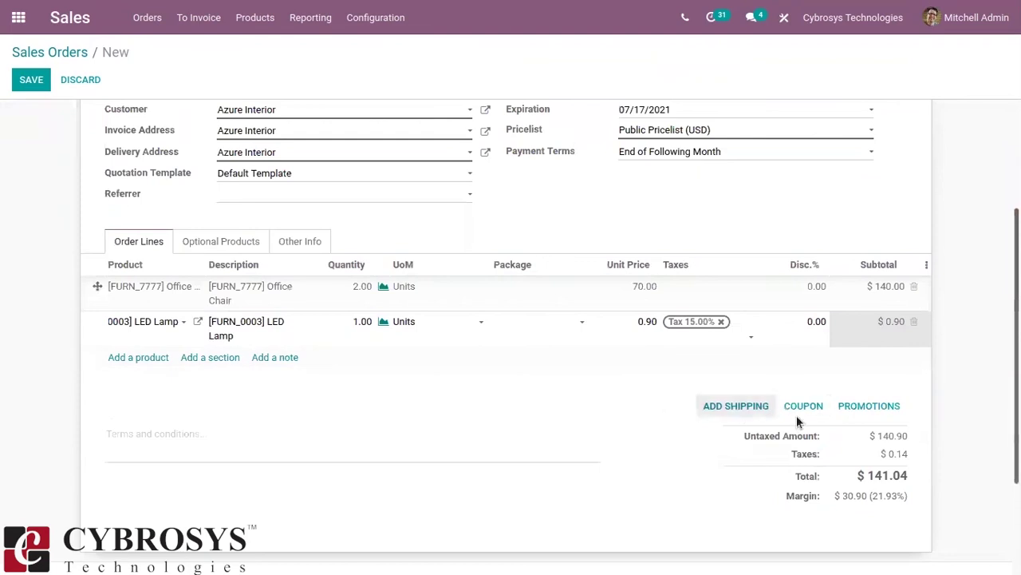
left_click(800, 413)
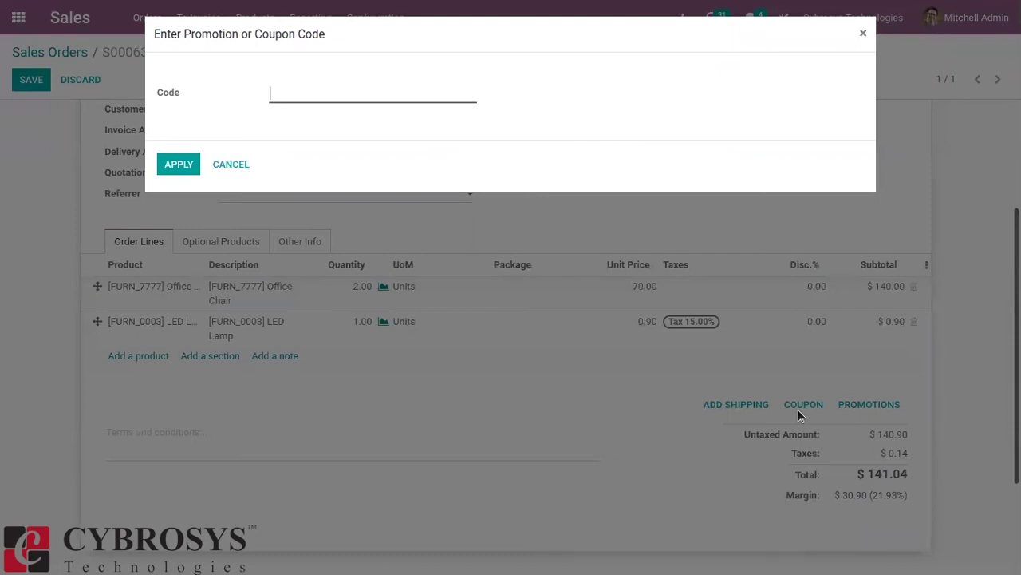
type("poc")
left_click(177, 163)
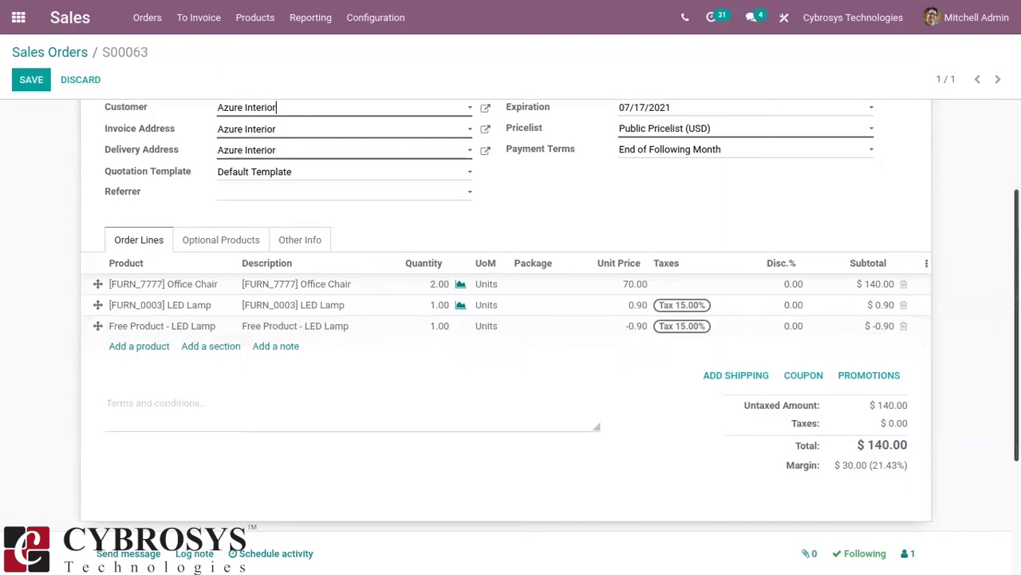
- Confirm the sales order, then check the products on its delivery order and return to the order
scroll(876, 463, "up", 3)
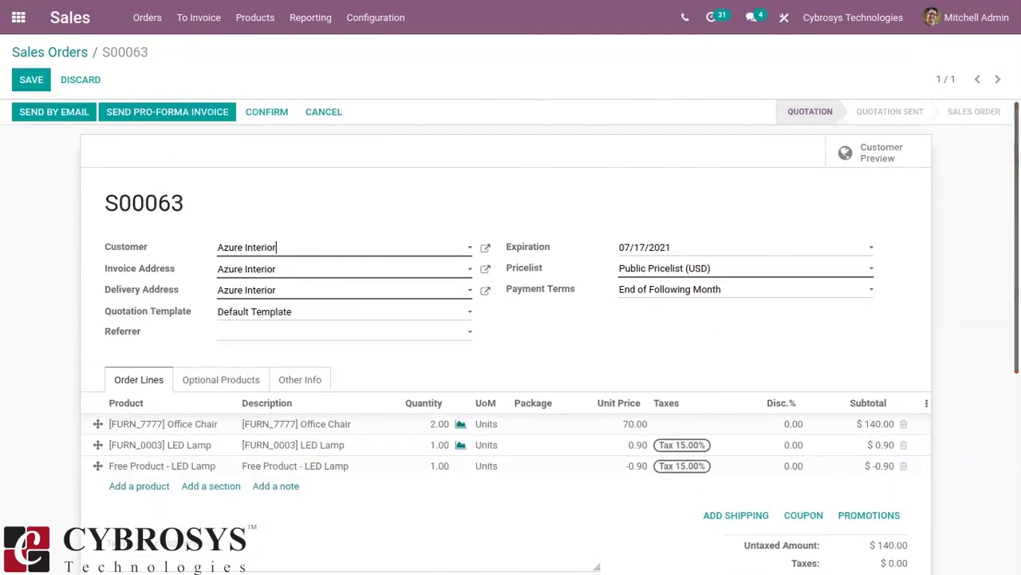
left_click(266, 114)
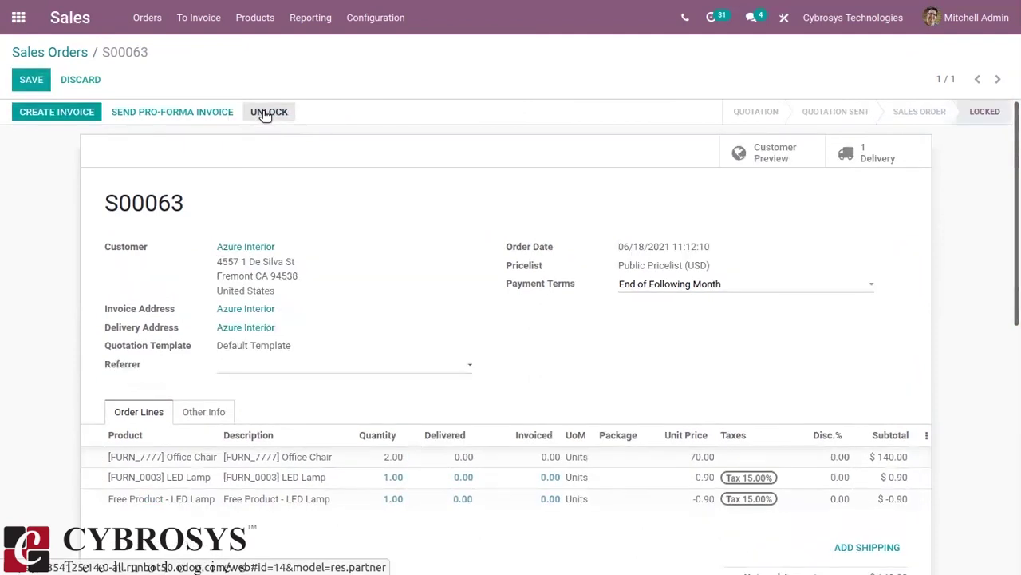
left_click(866, 157)
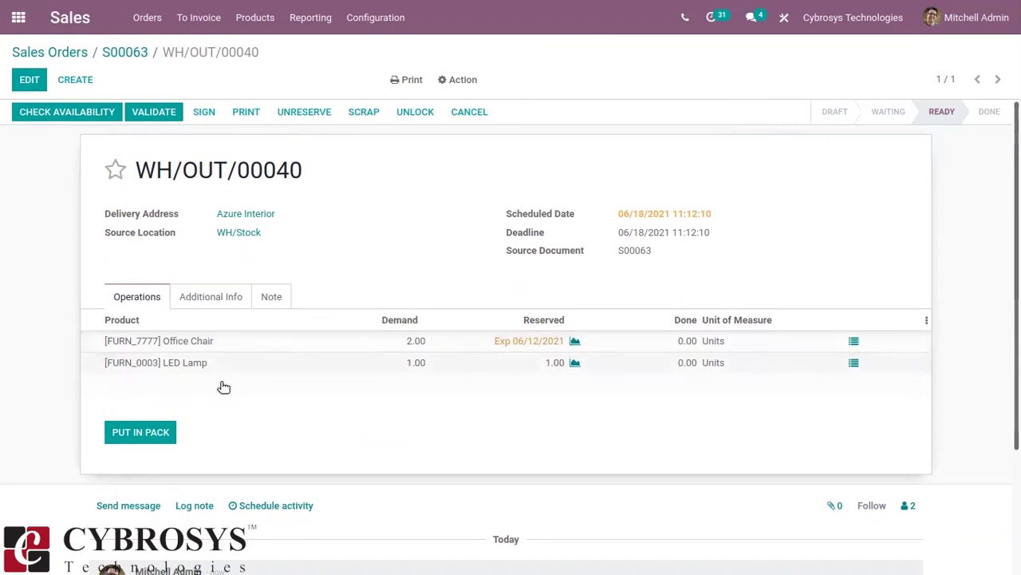
left_click(137, 52)
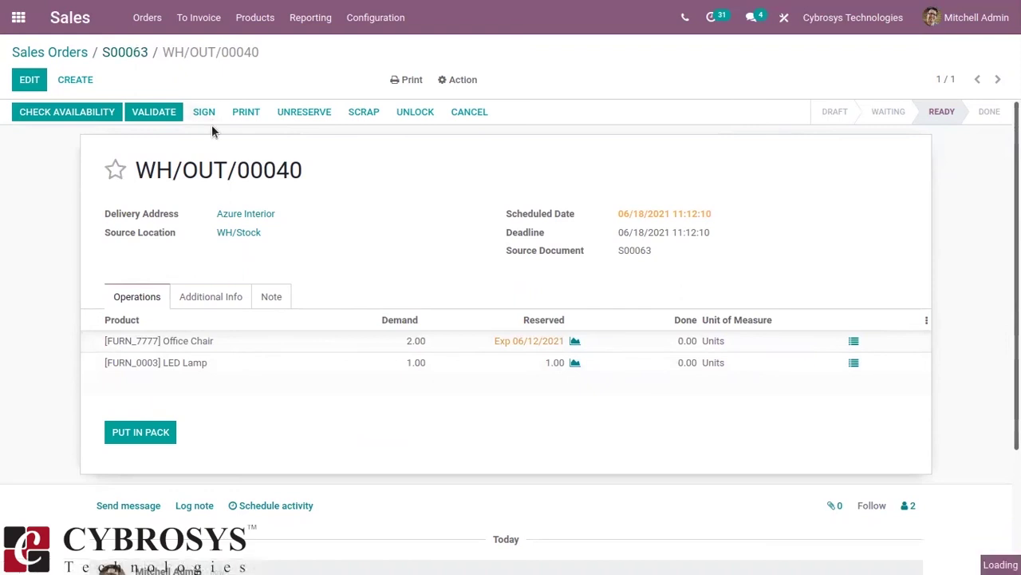
- Open the 10% Discount coupon program, check its existing coupons and return to the program
left_click(267, 20)
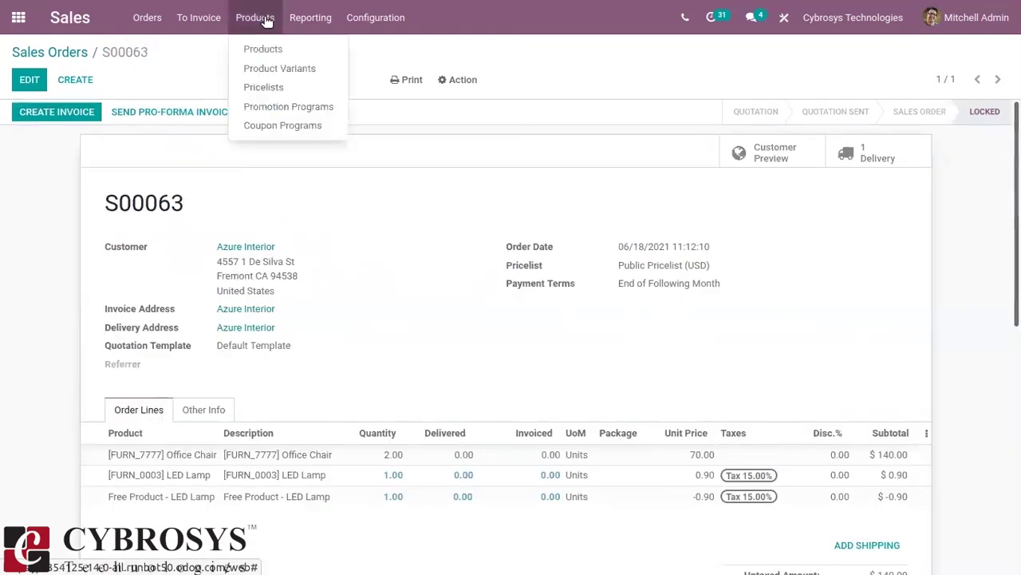
left_click(284, 125)
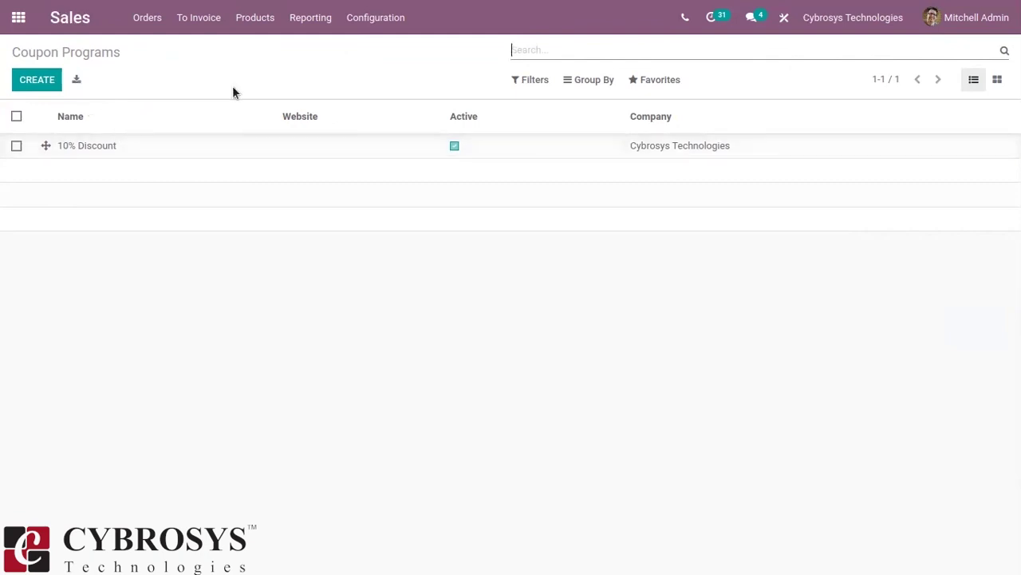
left_click(164, 150)
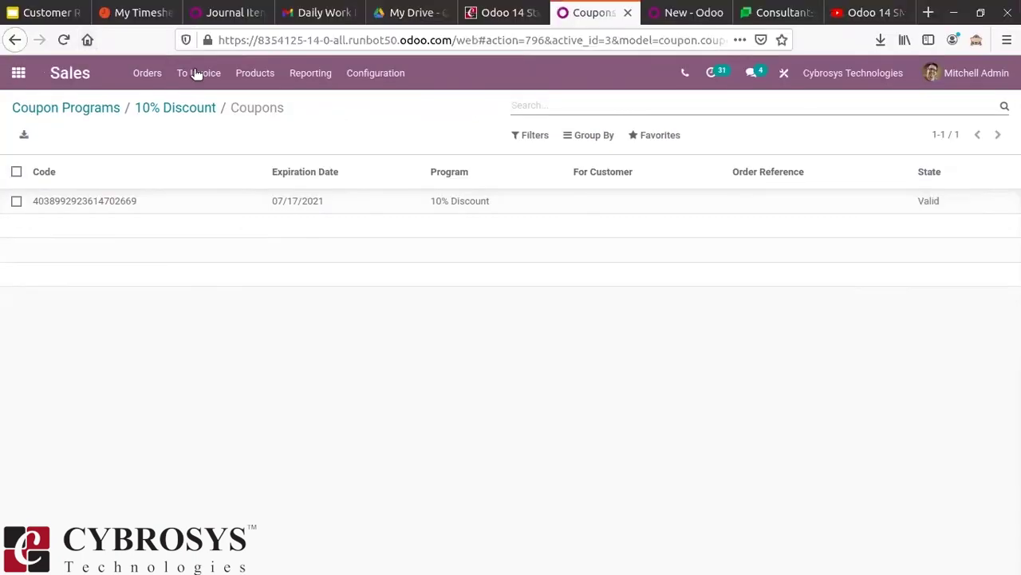
left_click(179, 52)
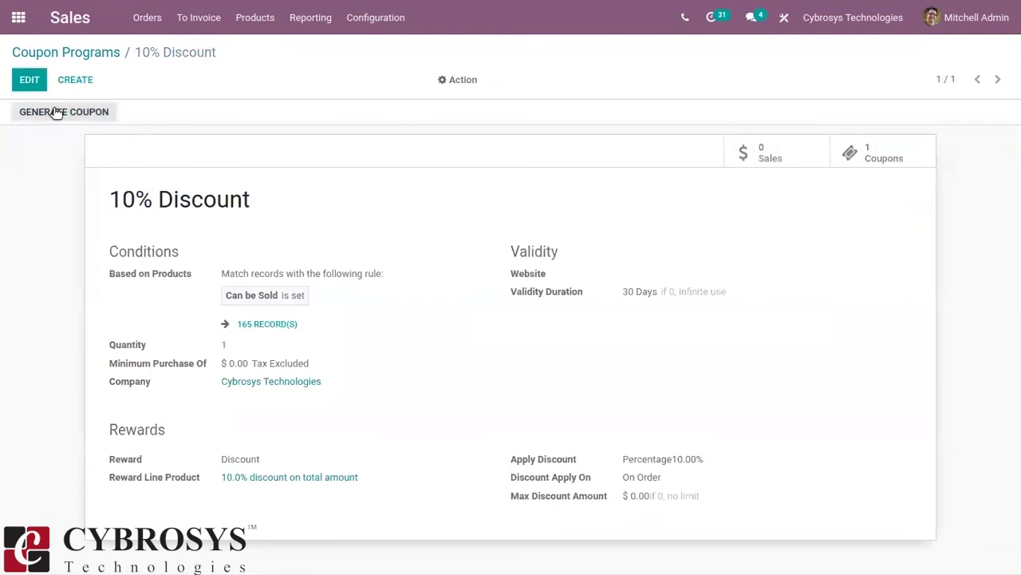
- Generate 5 coupons for the 10% Discount program and review the program's coupon list
left_click(53, 110)
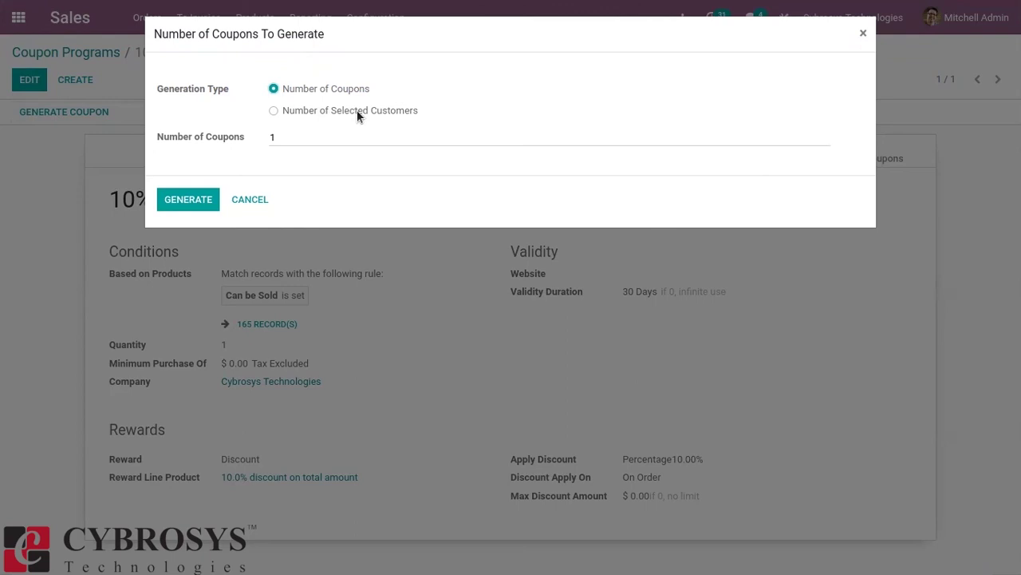
left_click(297, 135)
type("5")
left_click(192, 199)
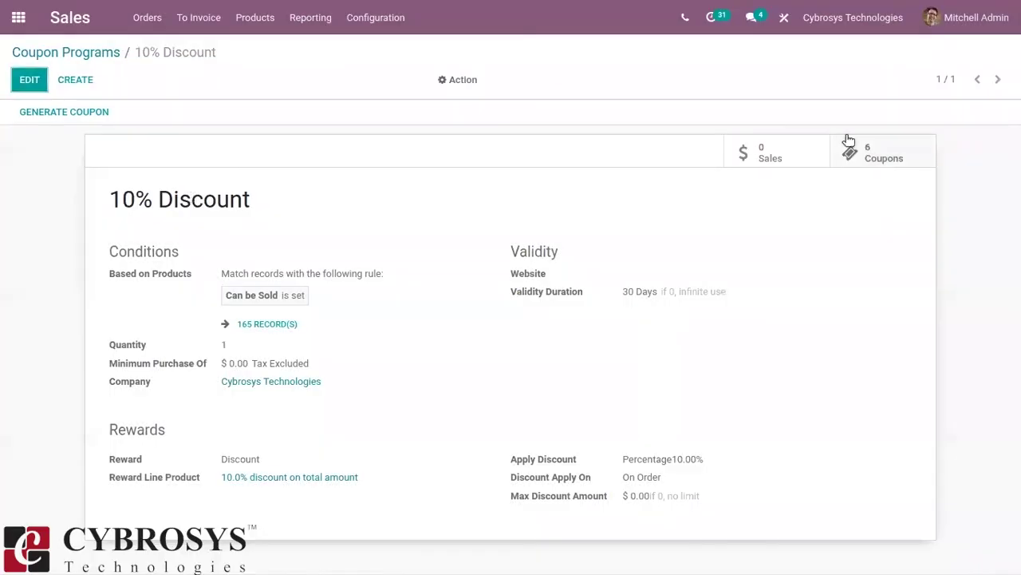
left_click(890, 157)
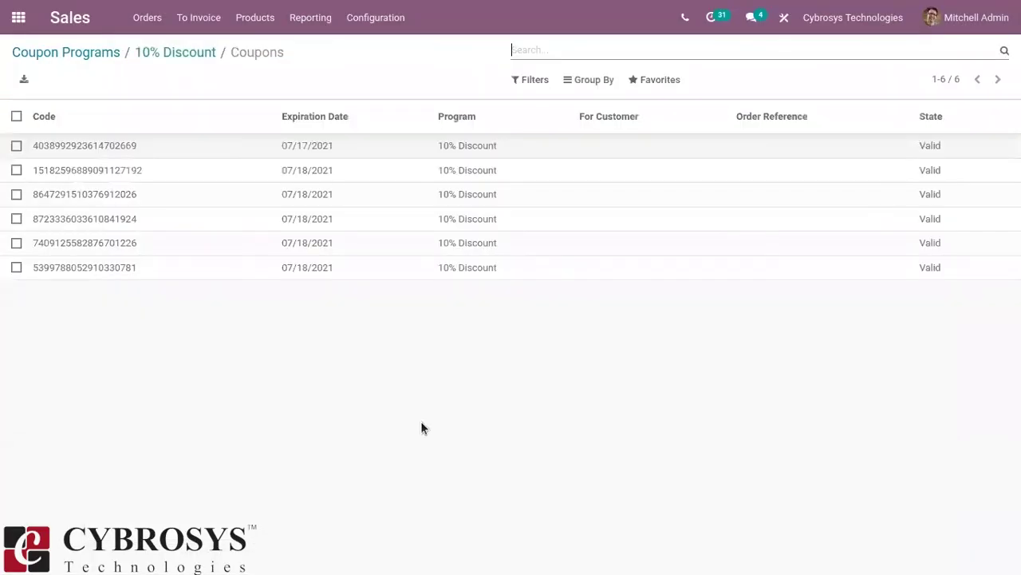
left_click(173, 55)
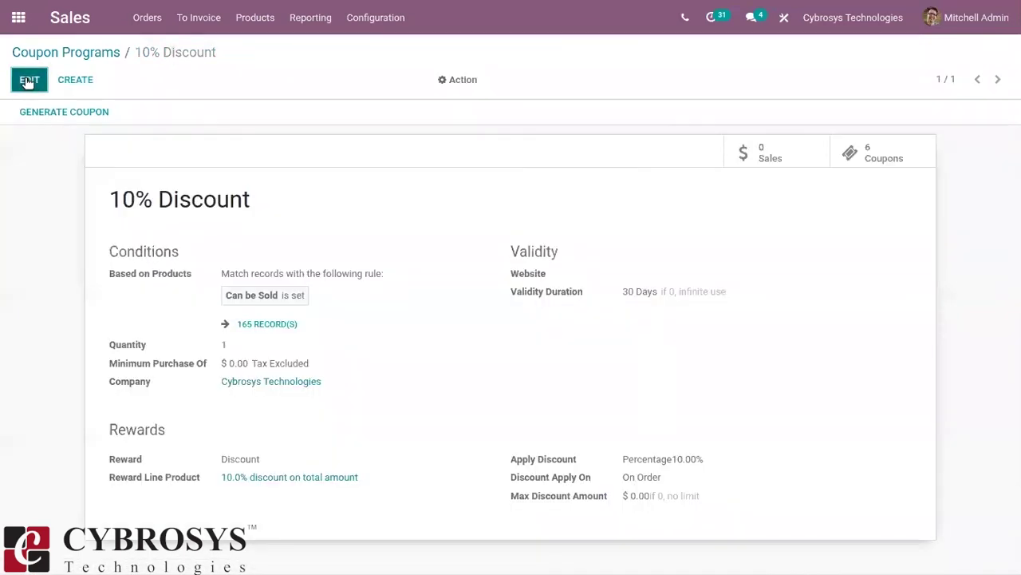
- Set the coupon program's minimum purchase to $200.00 and its maximum discount amount to $1000.00, and save it
left_click(28, 82)
scroll(827, 264, "down", 1)
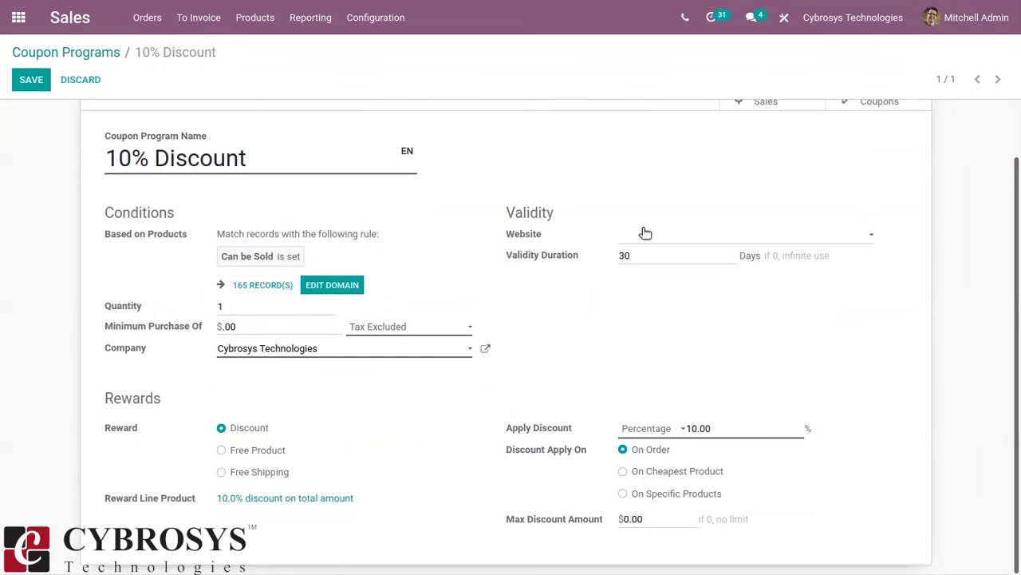
type("200.00")
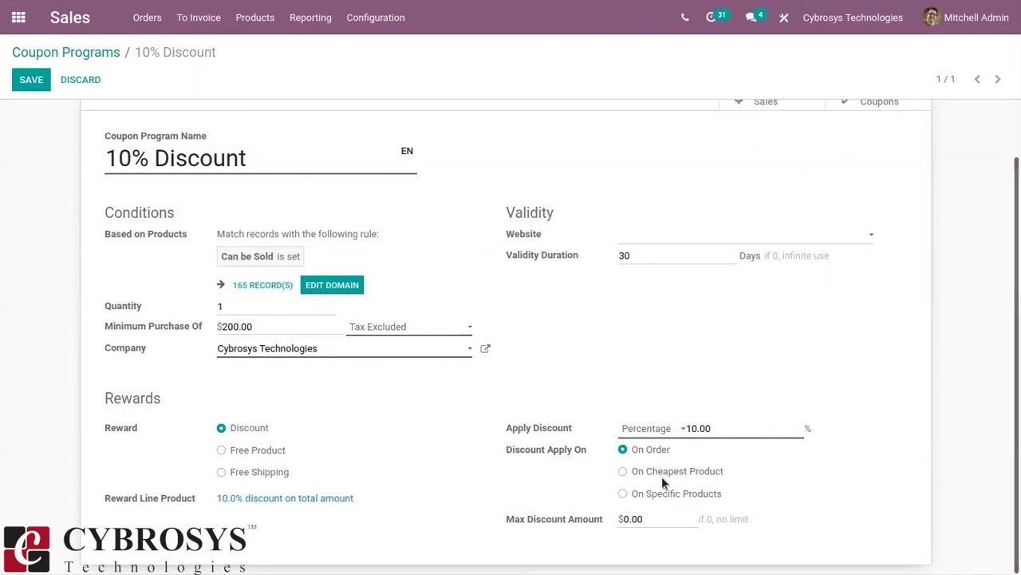
left_click(627, 519)
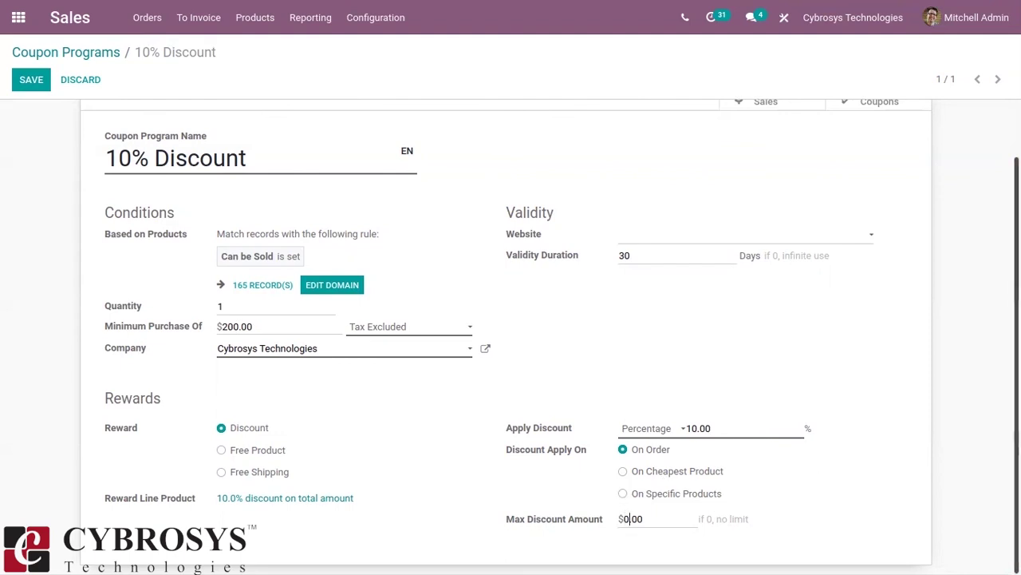
key("BackSpace")
type("1000")
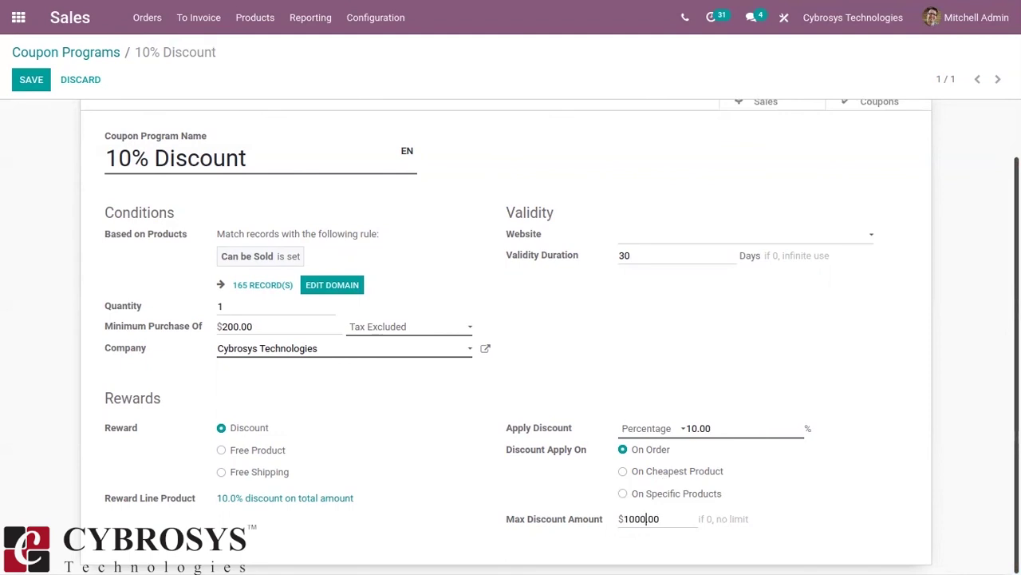
scroll(168, 160, "up", 2)
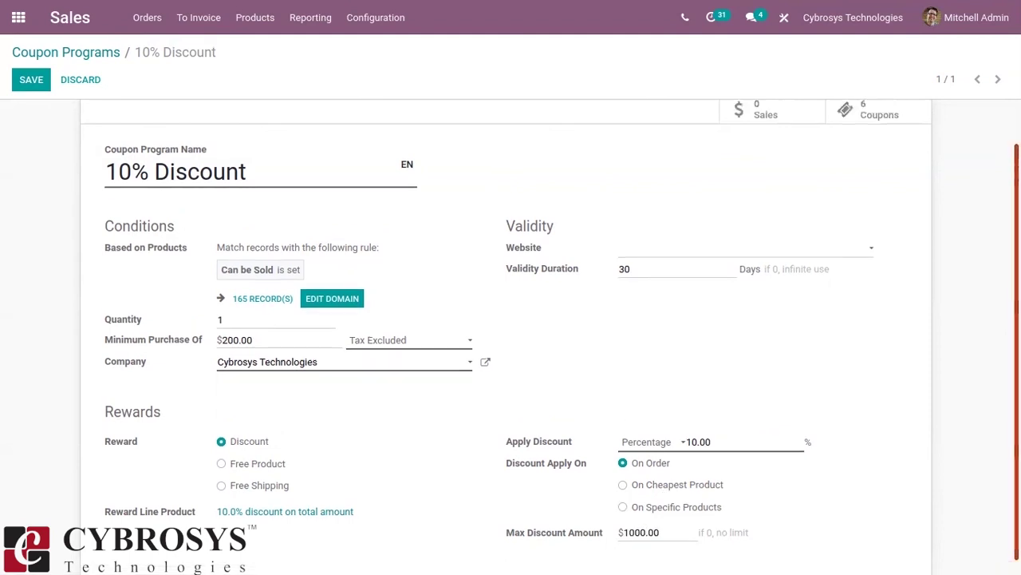
left_click(35, 89)
- Open the second coupon of the 10% Discount program and copy its code
left_click(904, 144)
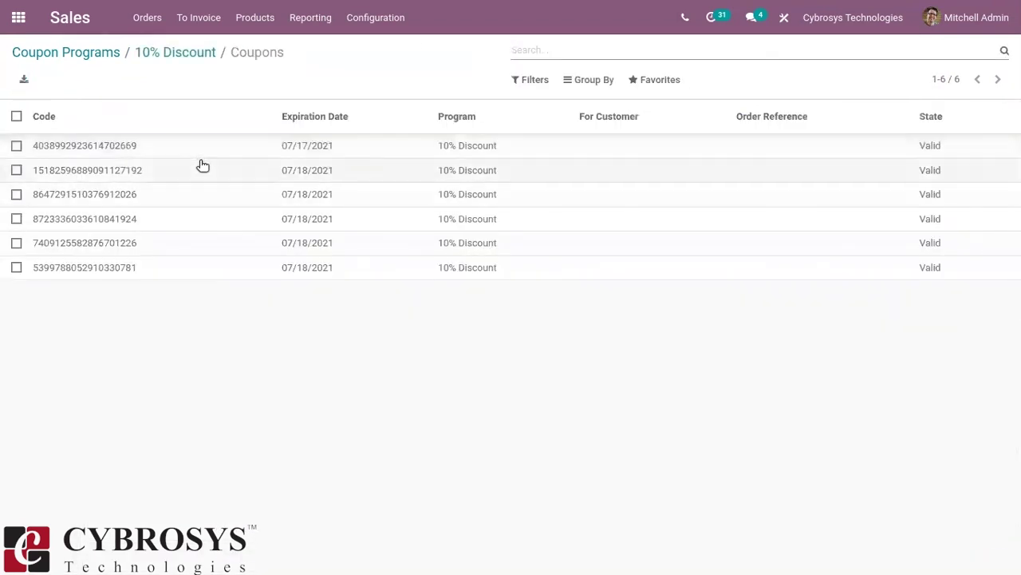
left_click(202, 165)
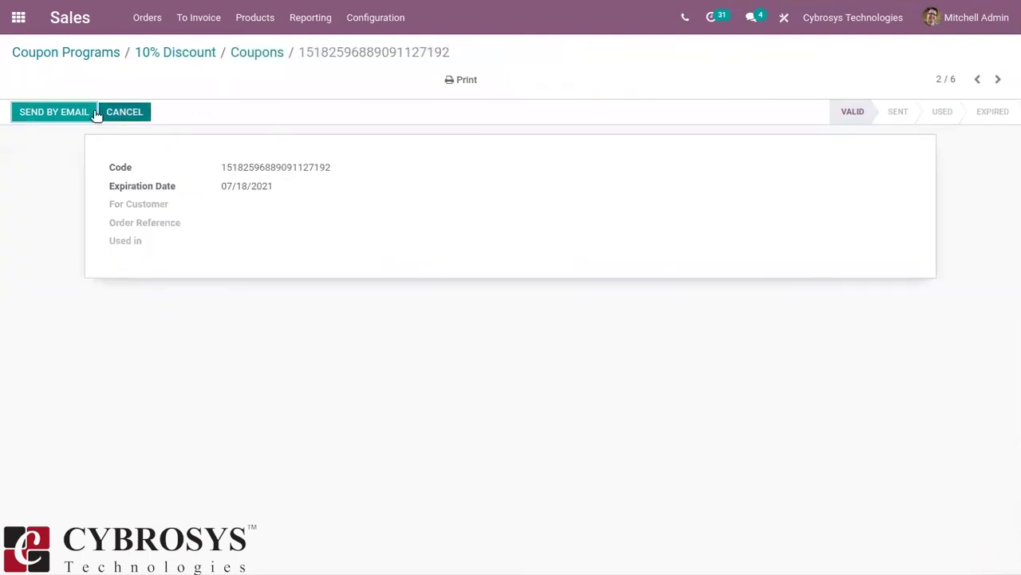
double_click(263, 166)
key("ctrl+c")
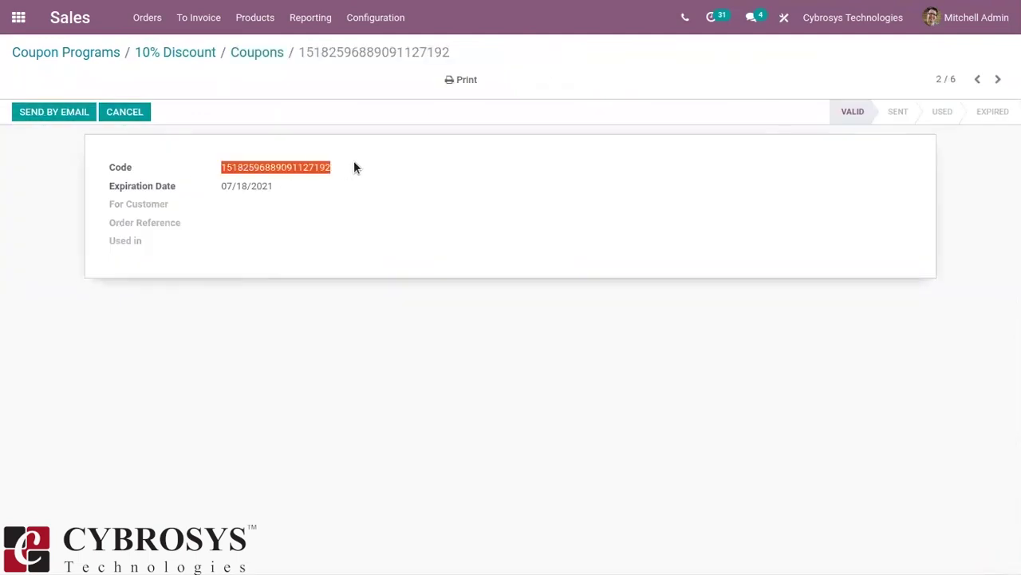
- Create a new sales order for Azure Interior with an order line for one [FURN_6666] Acoustic Bloc Screens
left_click(147, 16)
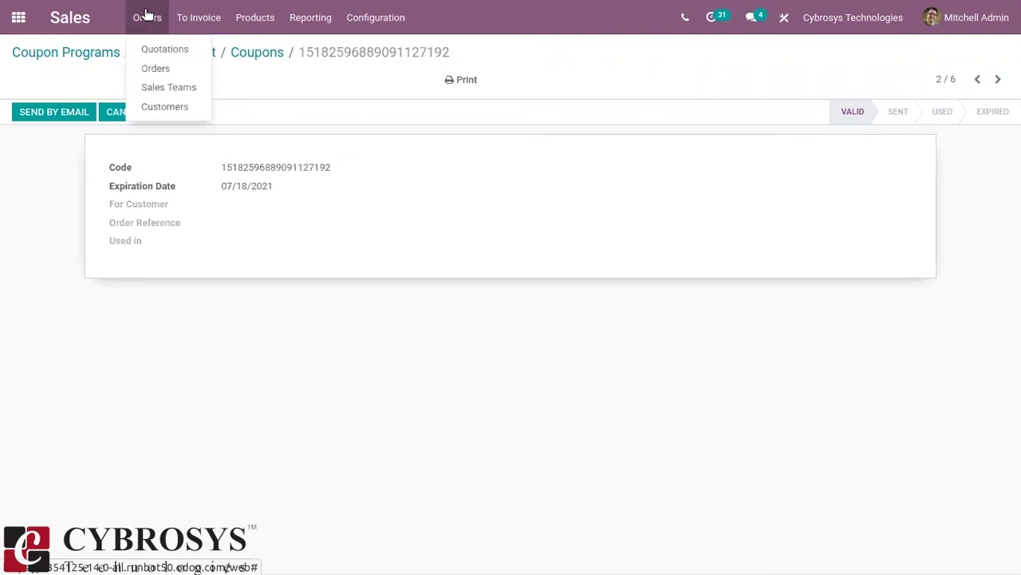
left_click(159, 69)
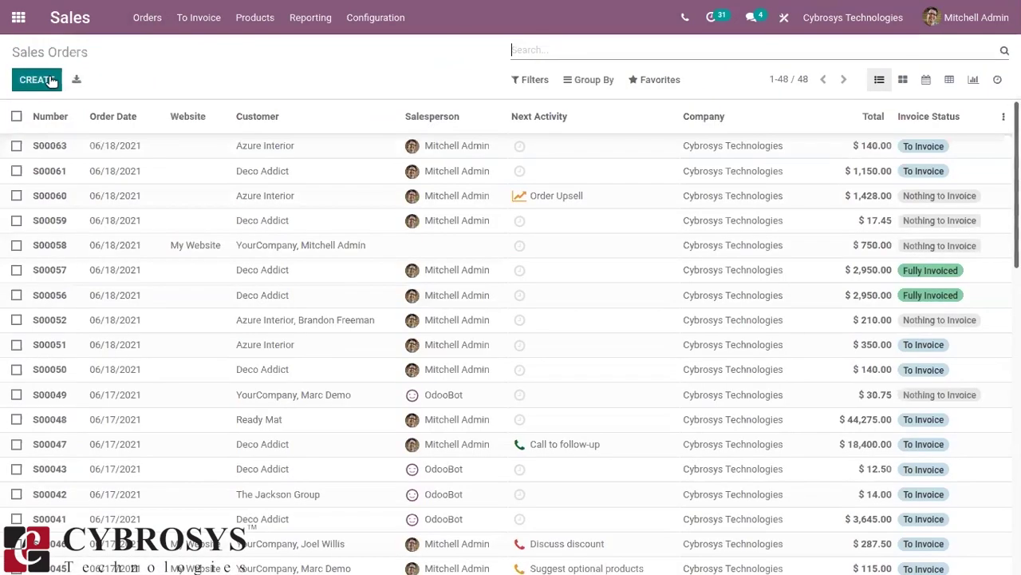
left_click(46, 82)
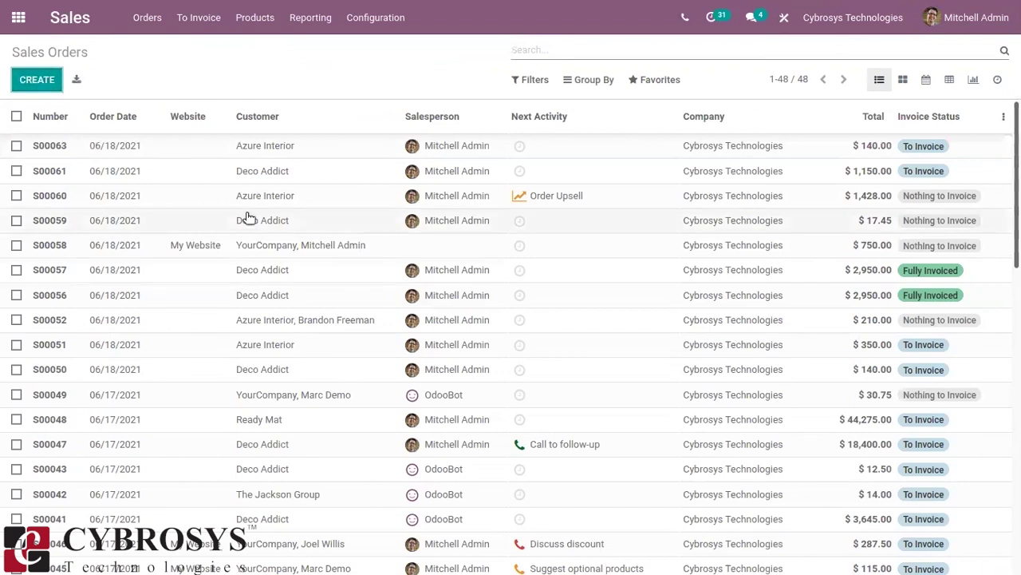
left_click(252, 254)
left_click(268, 269)
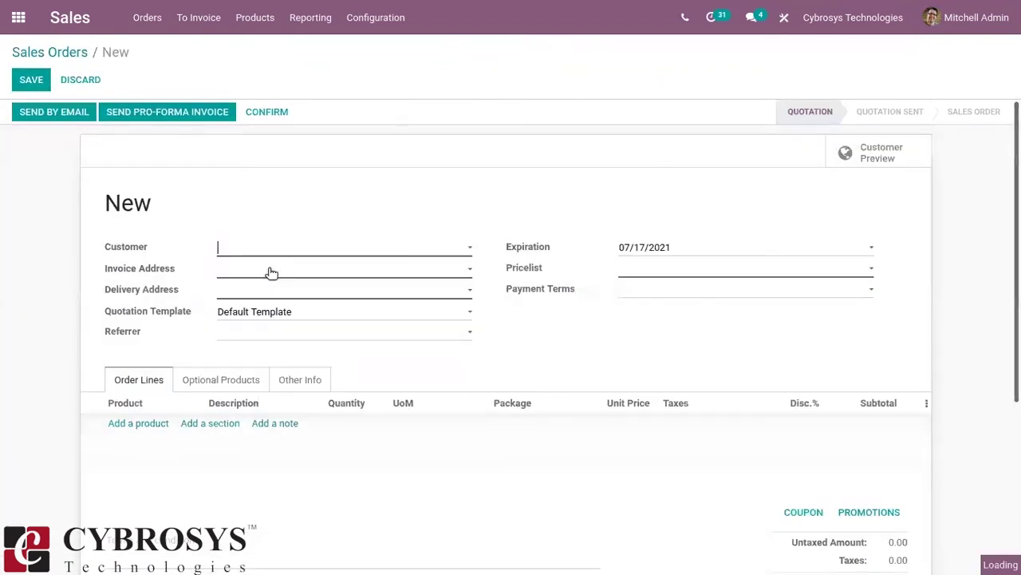
left_click(138, 423)
left_click(139, 424)
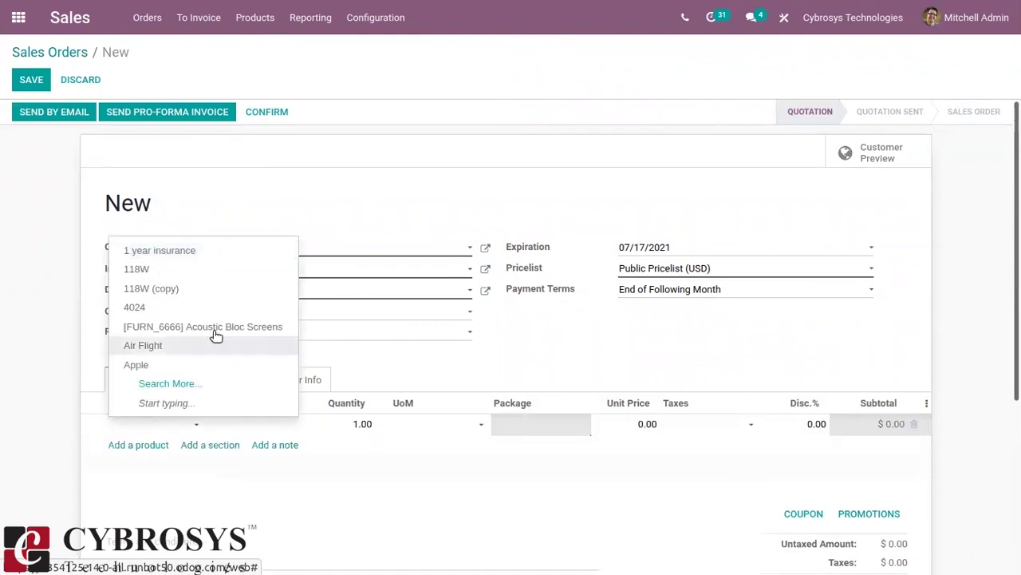
left_click(250, 329)
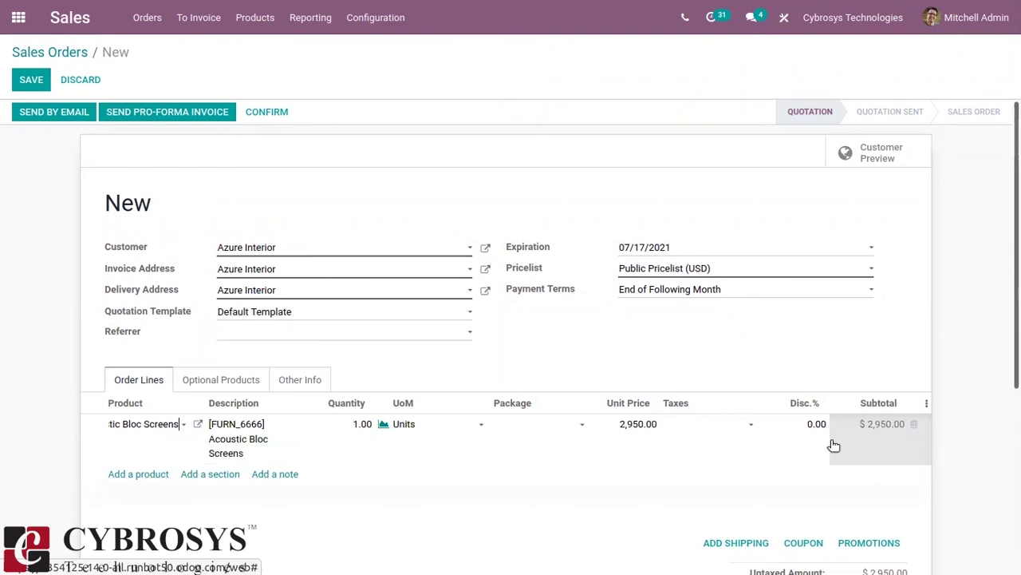
- Apply the copied coupon code to the sales order, removing the blank space in front of the code
scroll(814, 383, "down", 2)
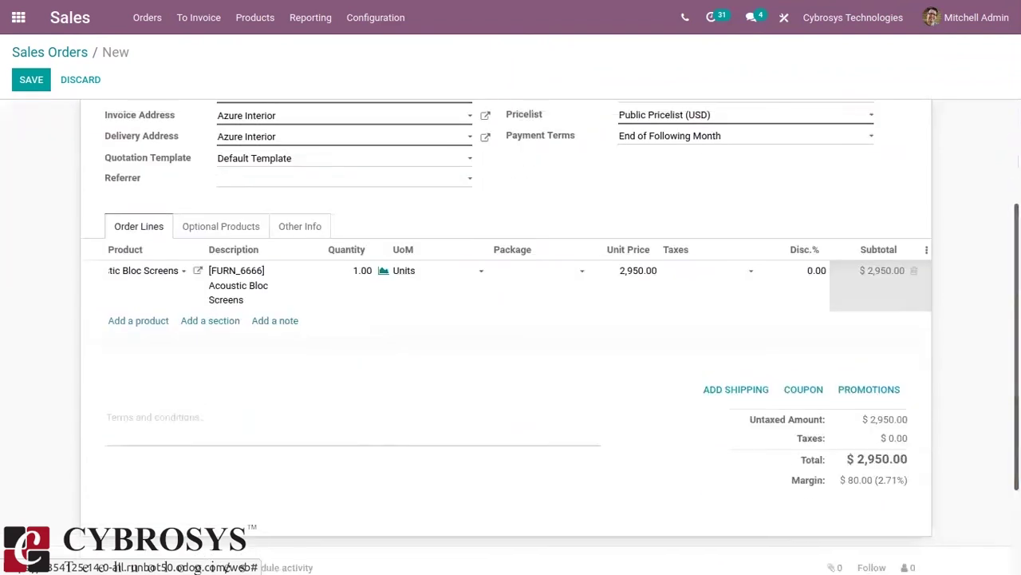
left_click(803, 389)
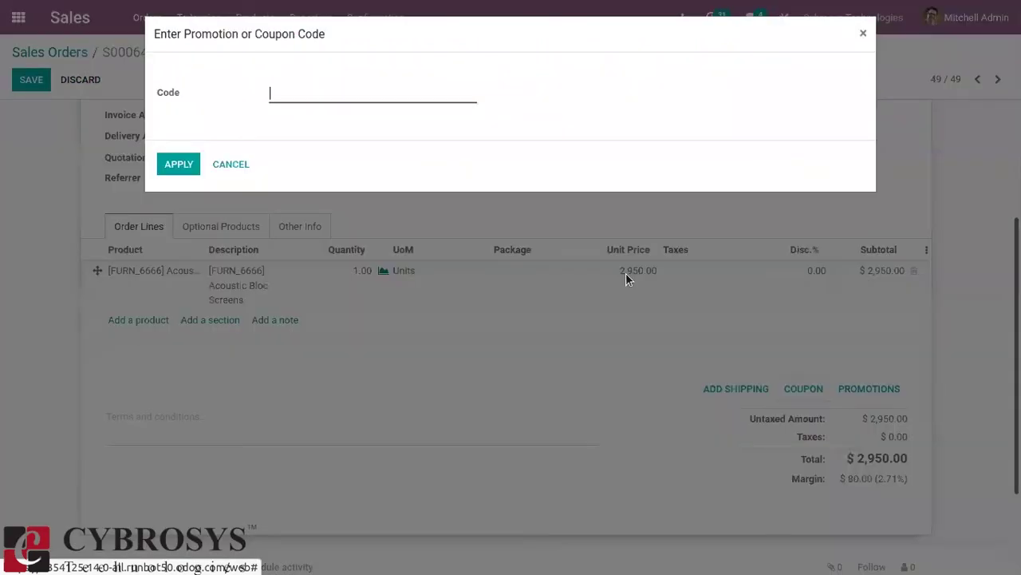
key("ctrl+v")
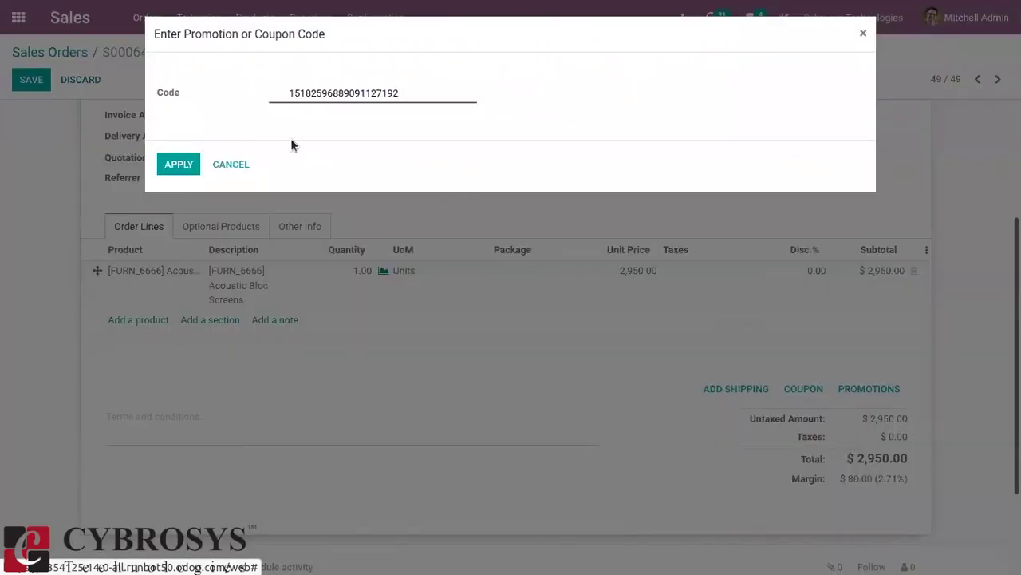
left_click(288, 90)
key("BackSpace")
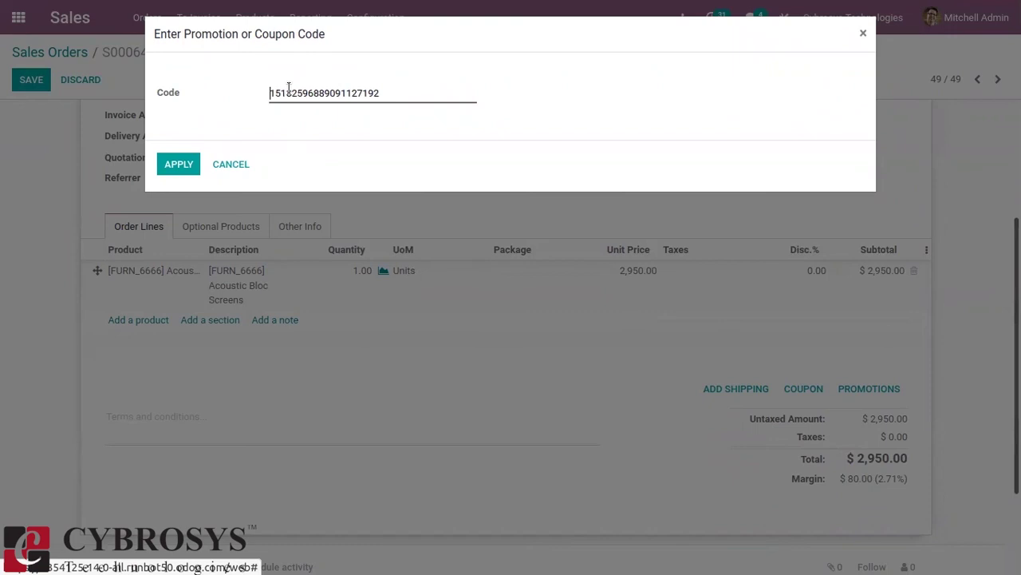
left_click(179, 163)
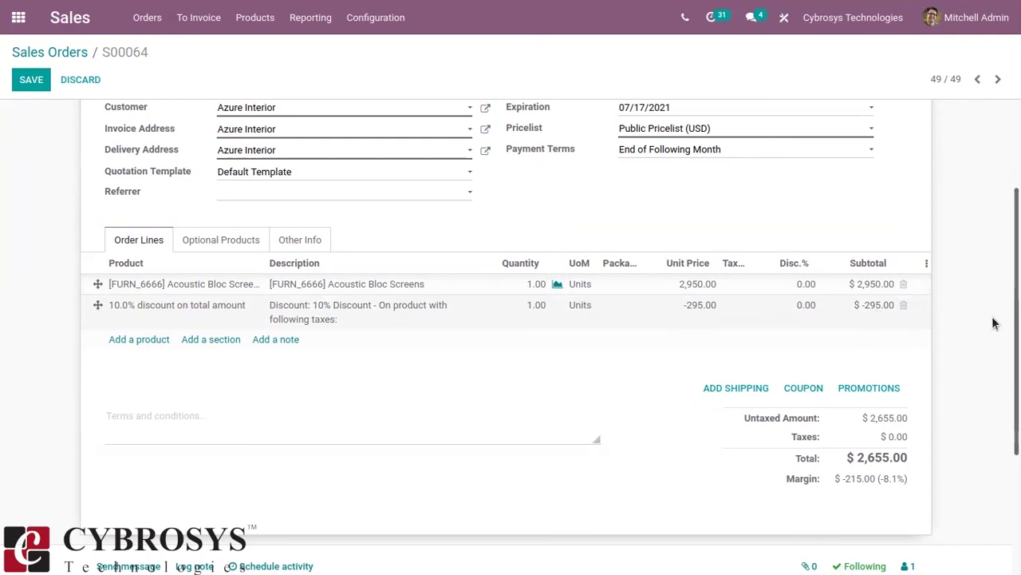
- Check the discounted total and confirm the sales order
scroll(972, 396, "down", 2)
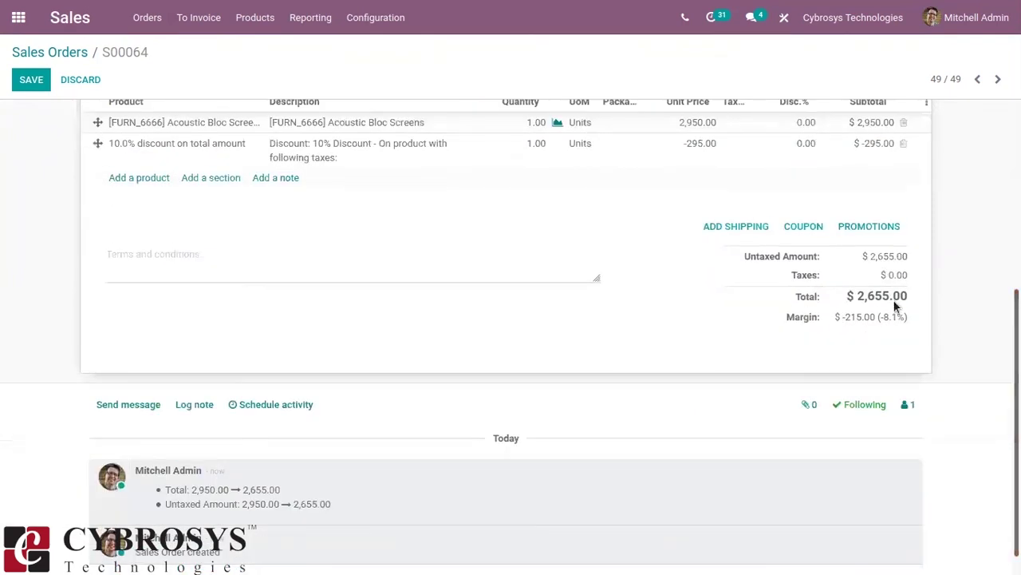
scroll(870, 287, "up", 4)
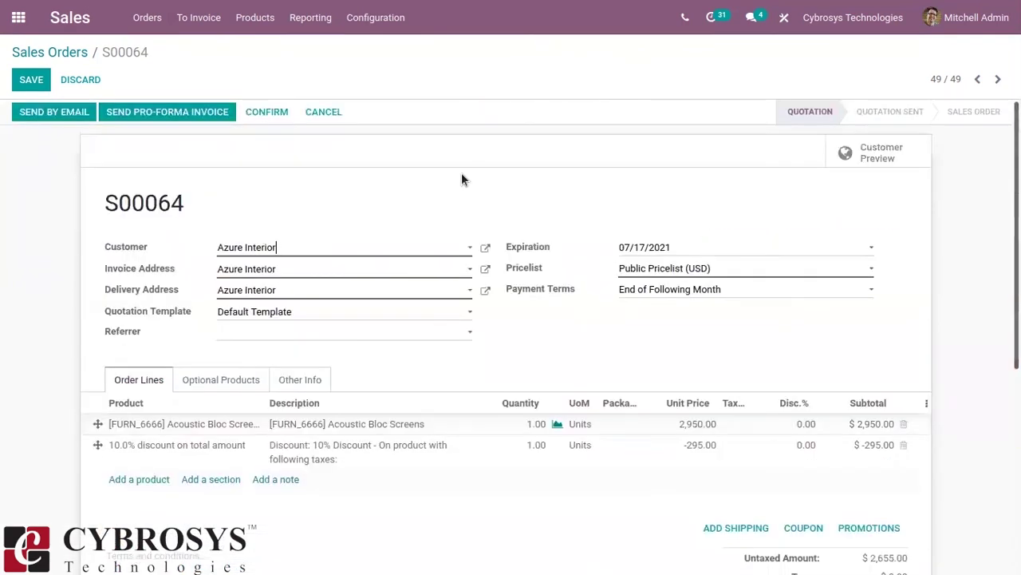
left_click(254, 116)
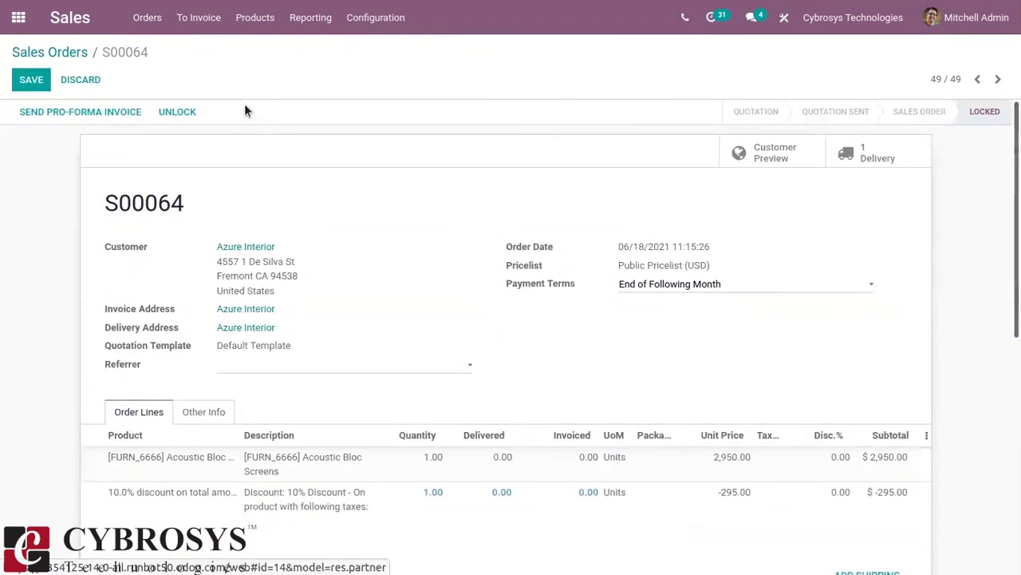
- Reopen the 10% Discount program's coupon list and check the state of the applied coupon
left_click(268, 17)
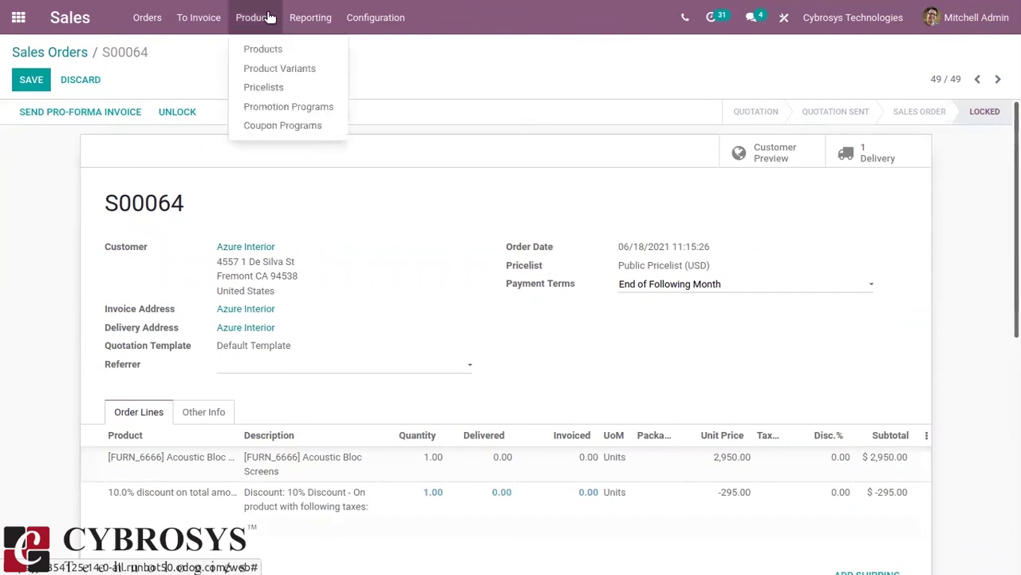
left_click(298, 126)
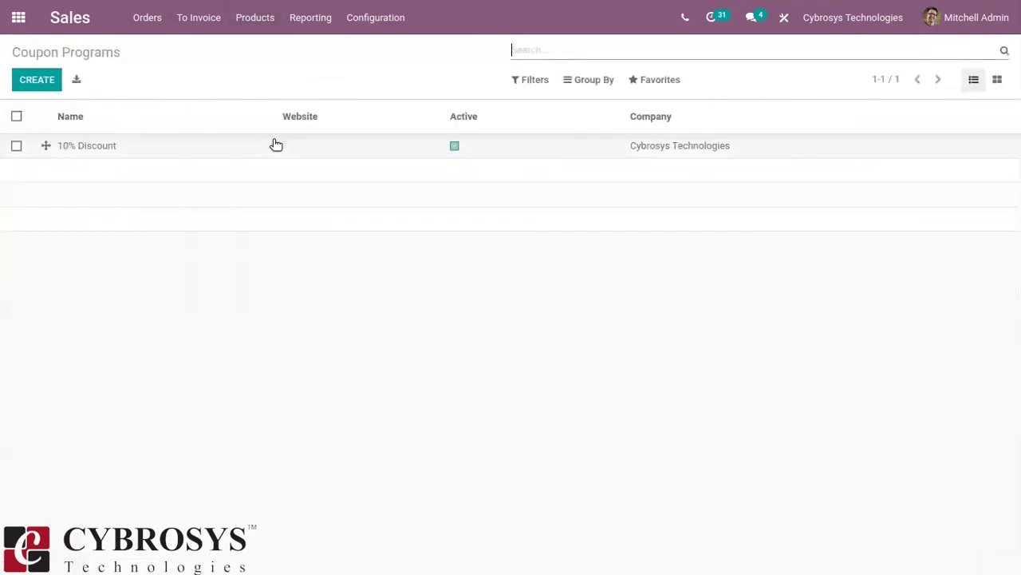
left_click(274, 144)
left_click(860, 145)
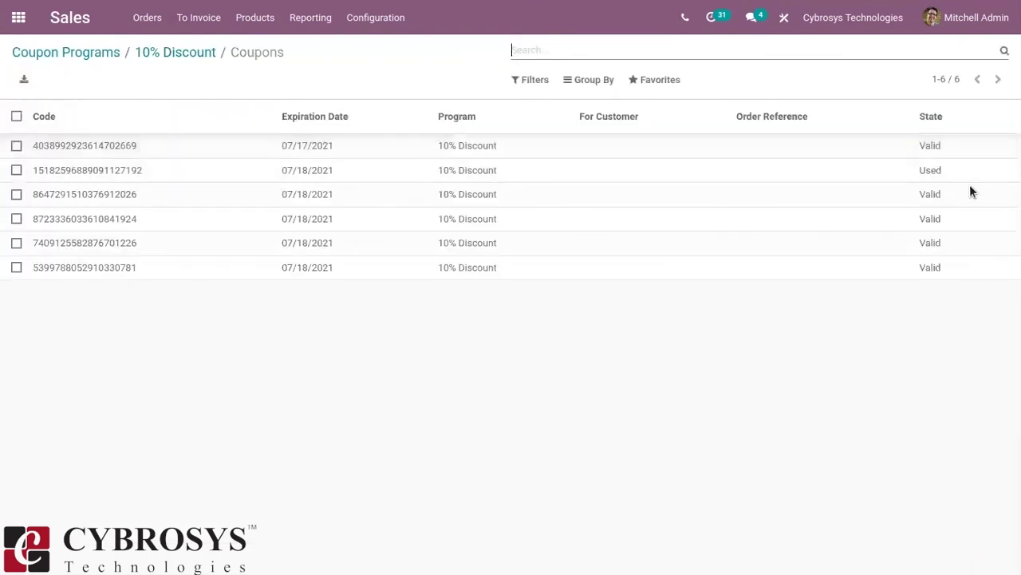